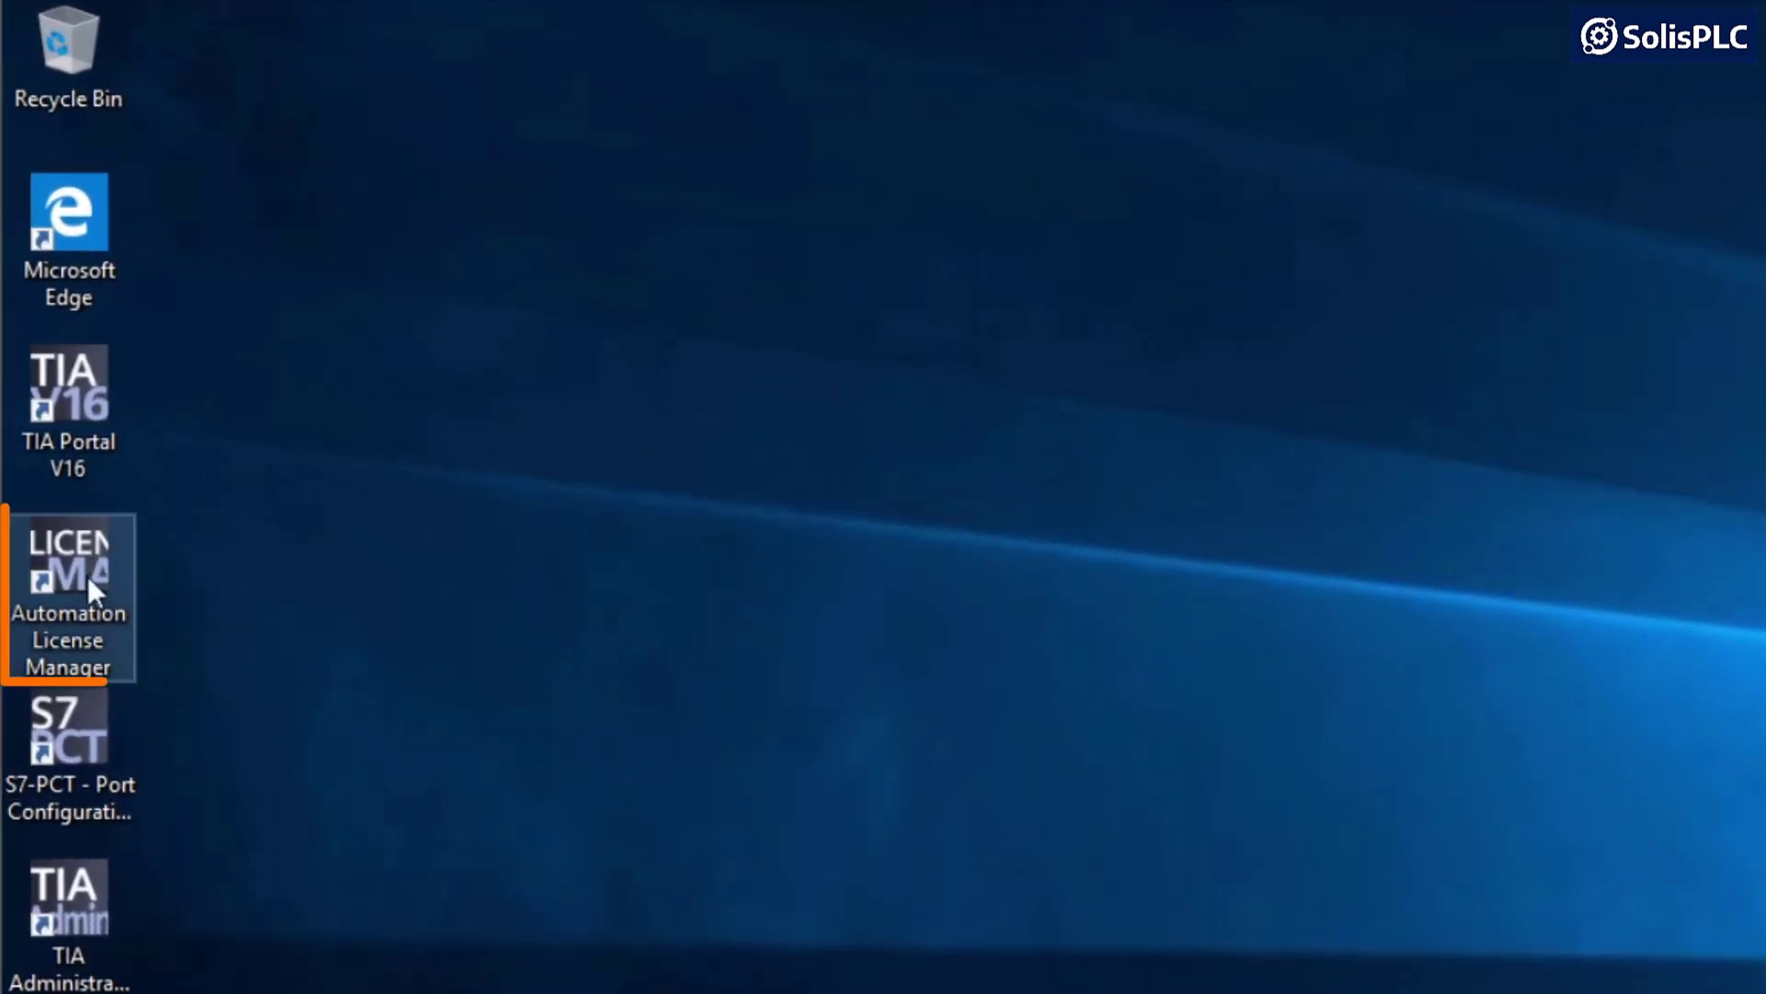
Step: Open Automation License Manager and inspect the license keys on LICENSE_KEY (E:) and Local Disk (C:)
double_click(75, 572)
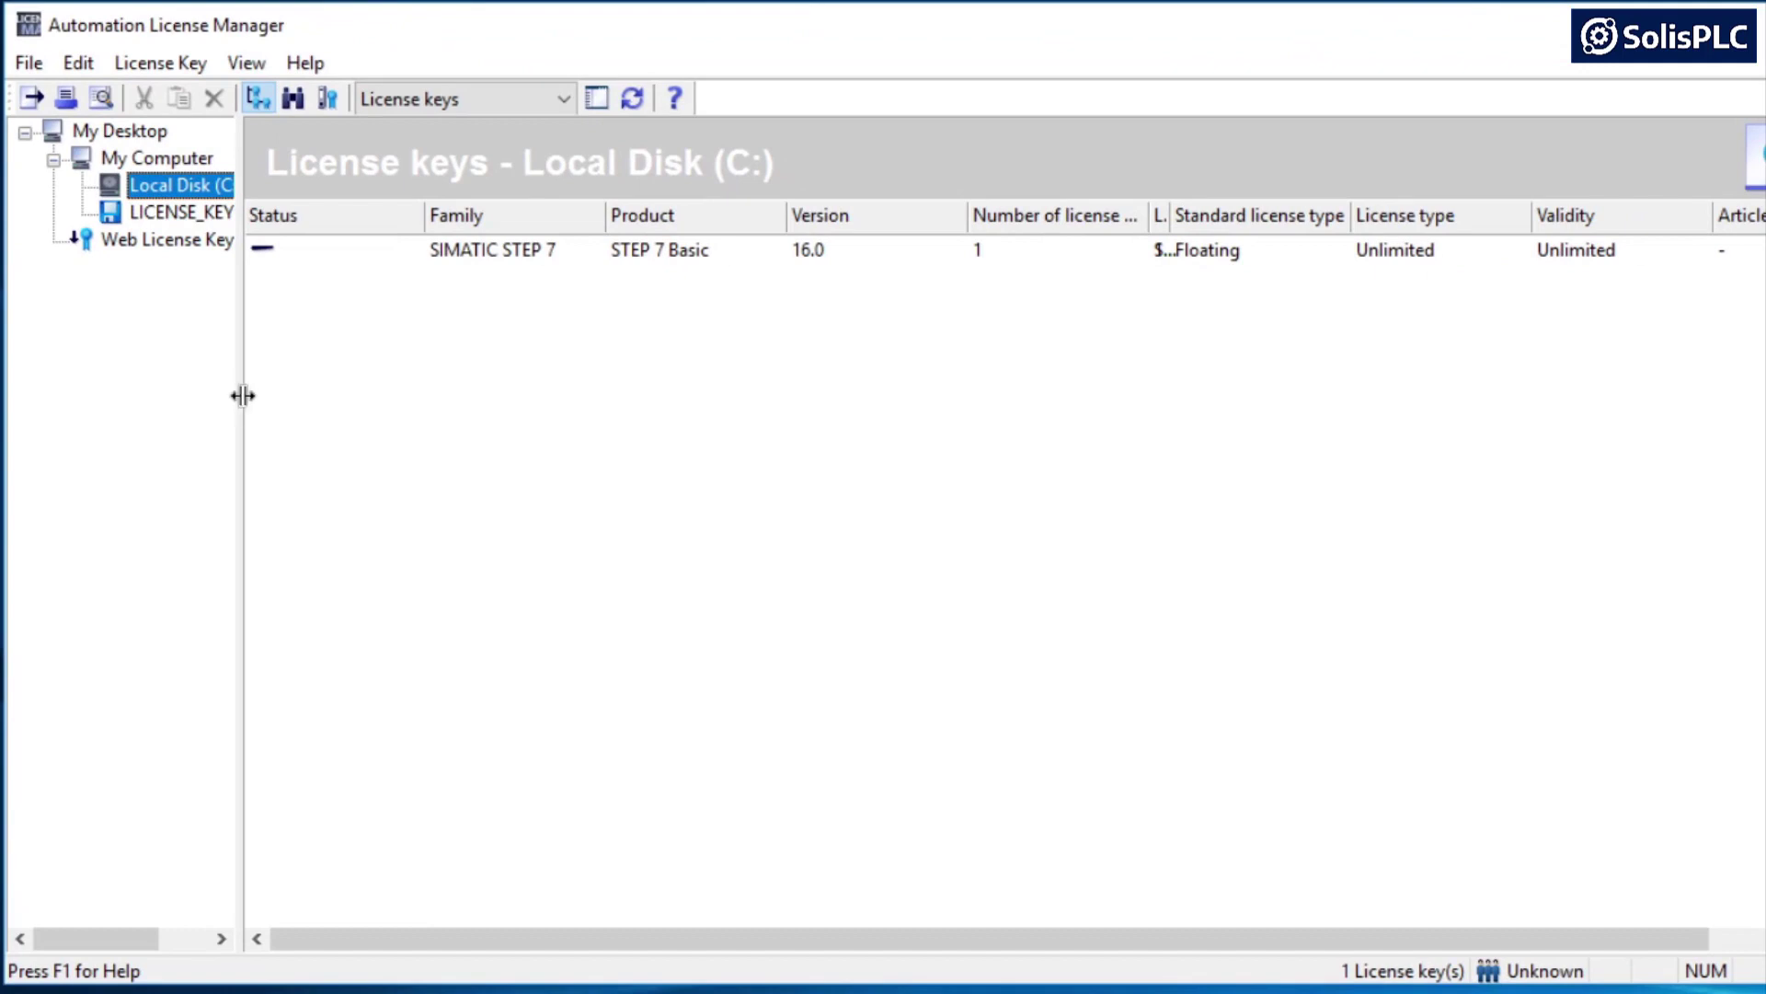
drag(238, 395, 351, 406)
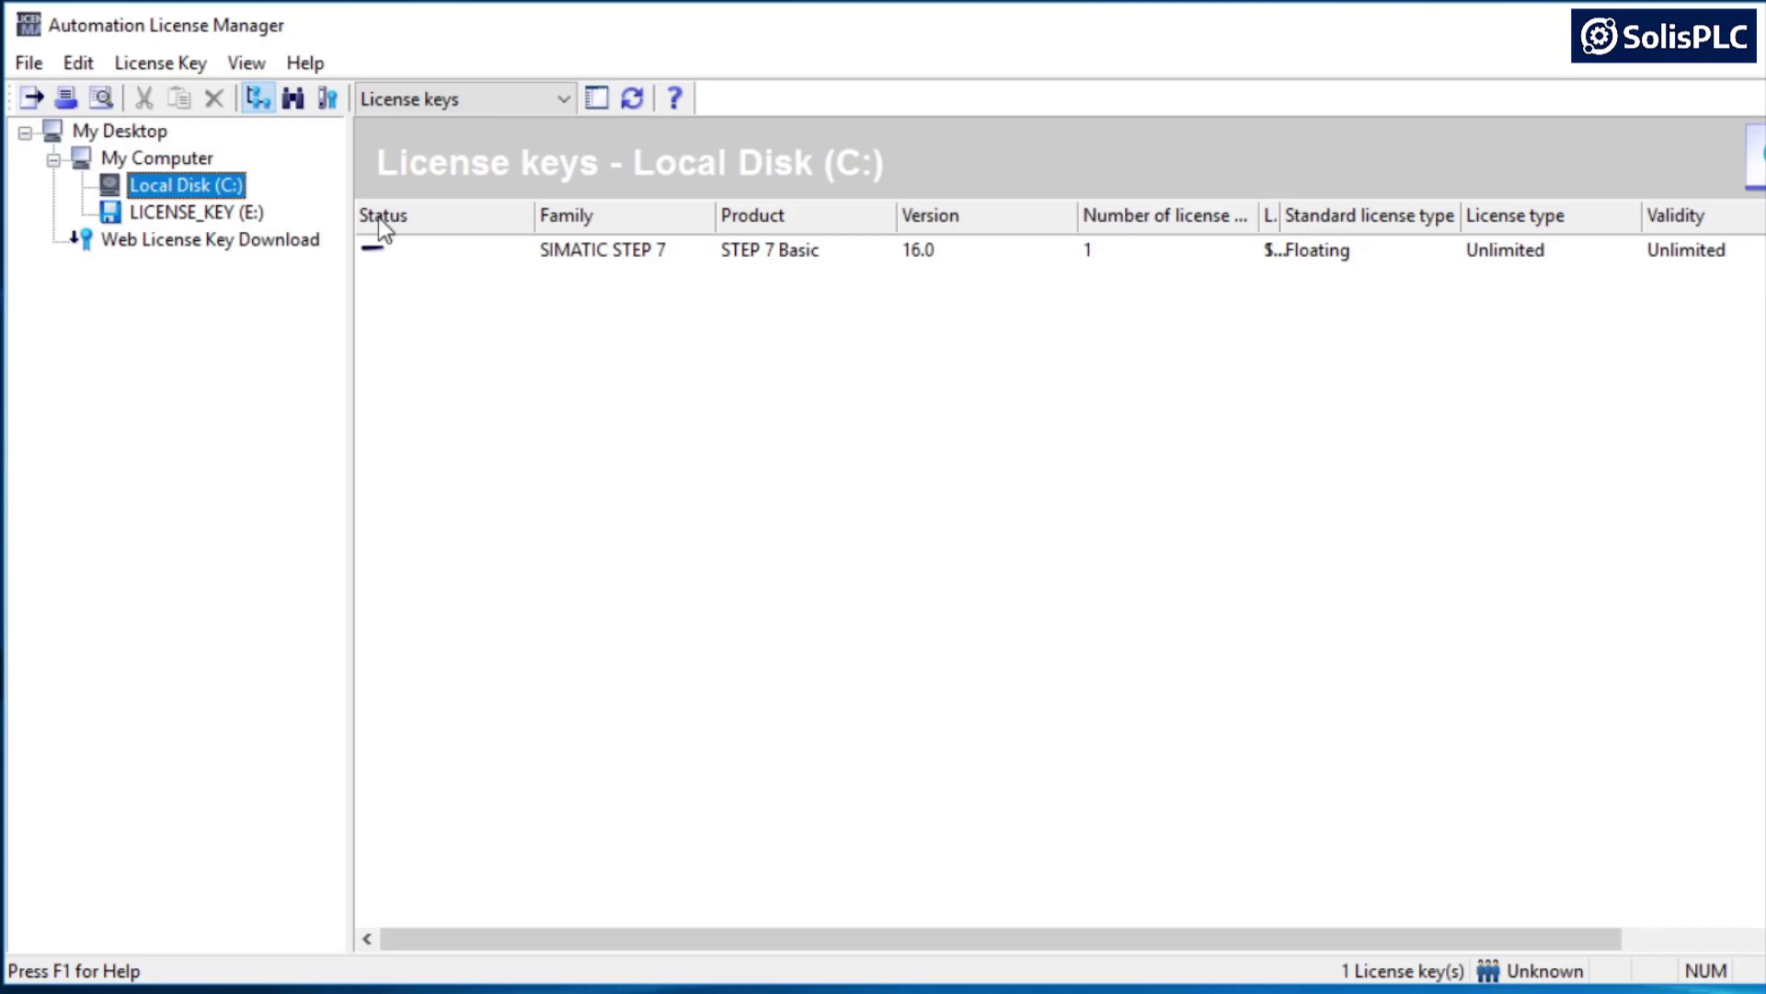
click(206, 218)
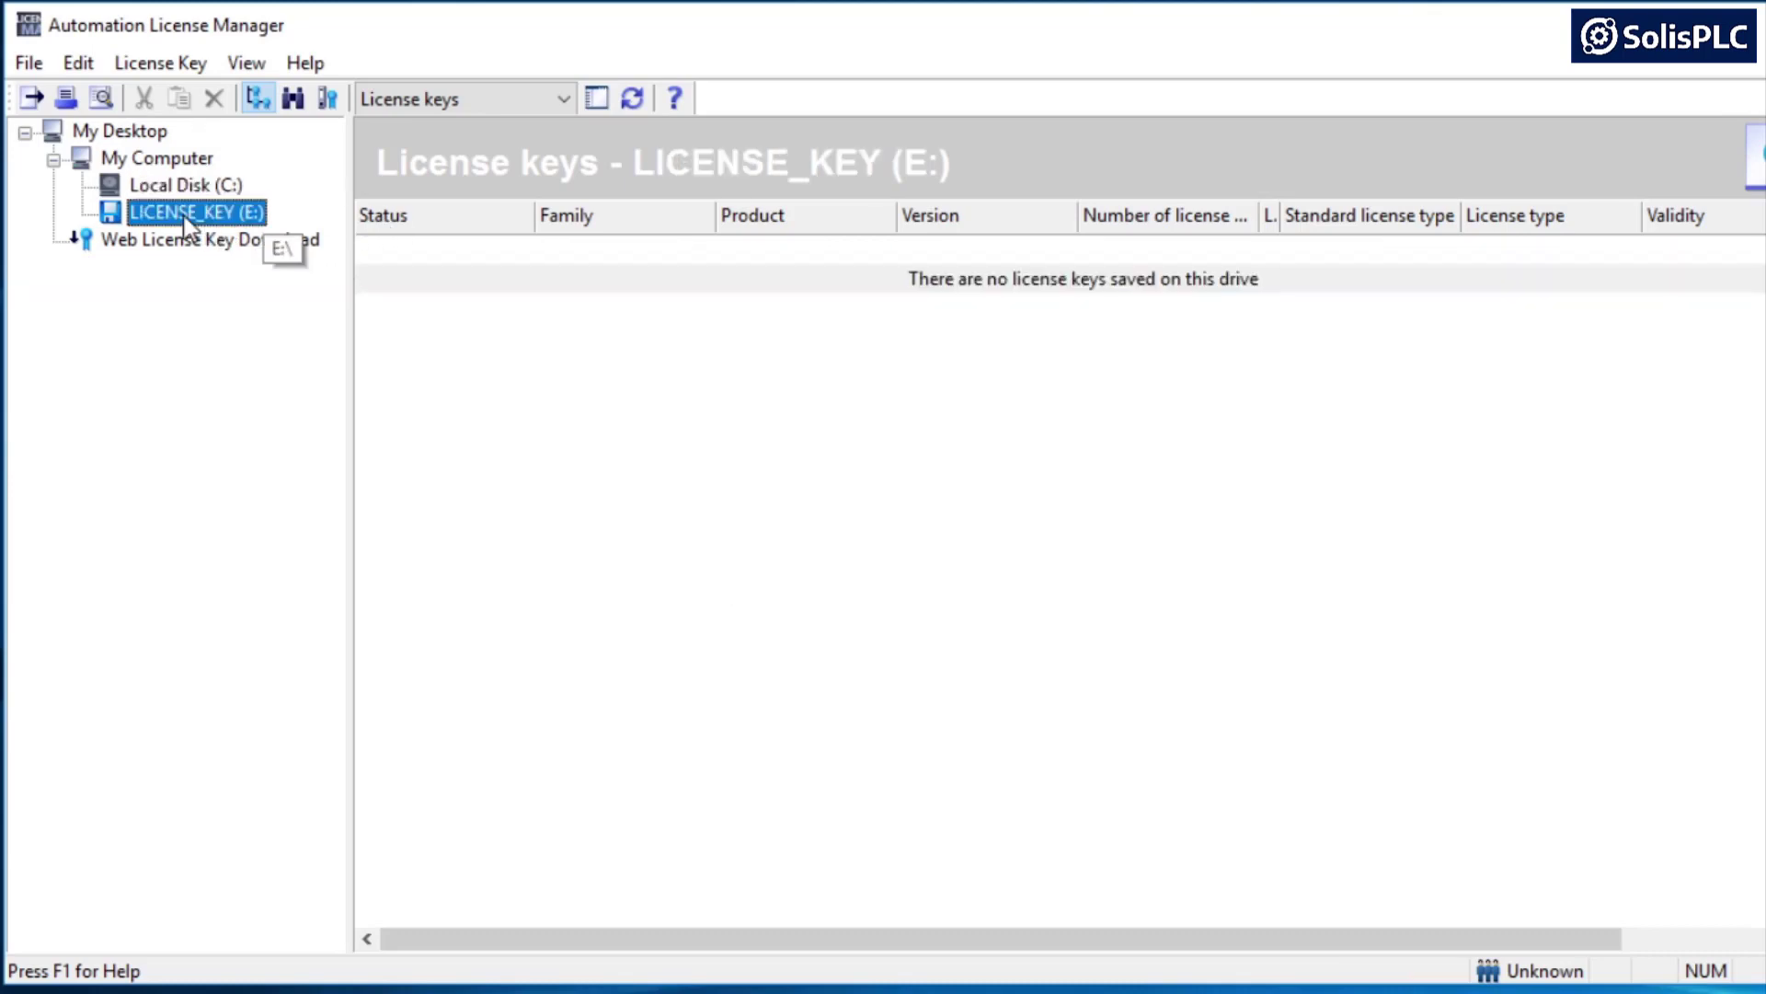
click(188, 185)
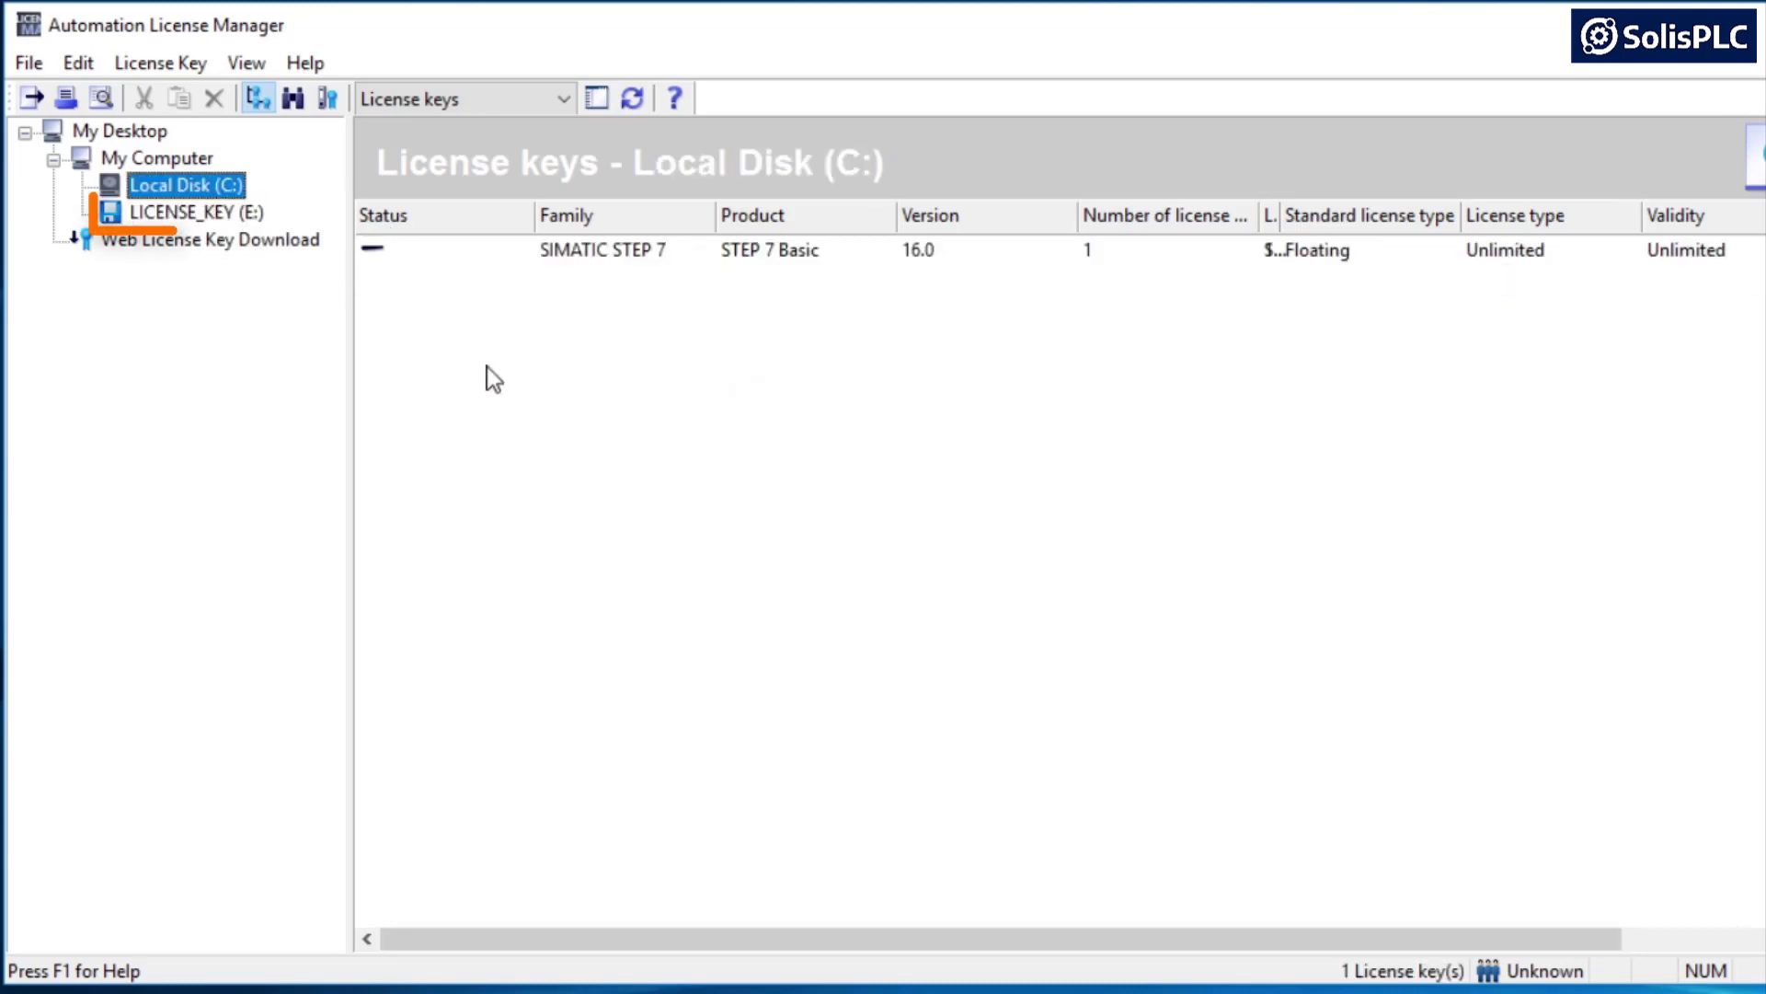
drag(355, 820, 298, 816)
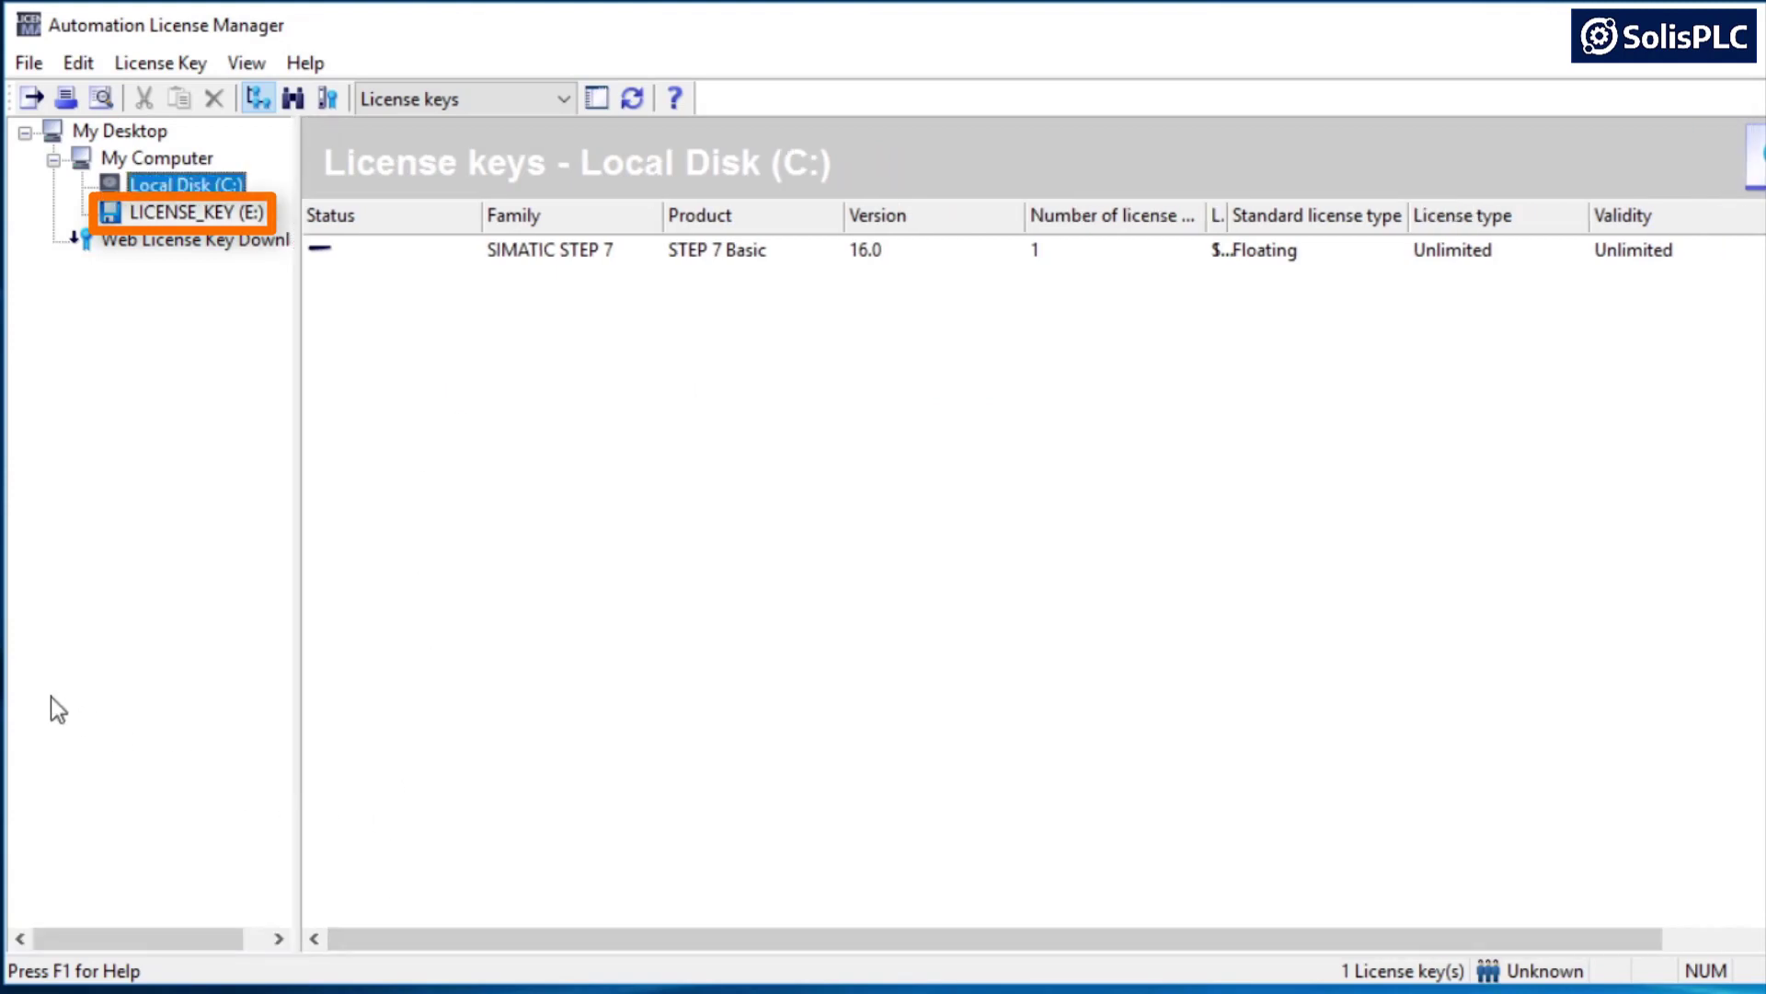
right_click(380, 249)
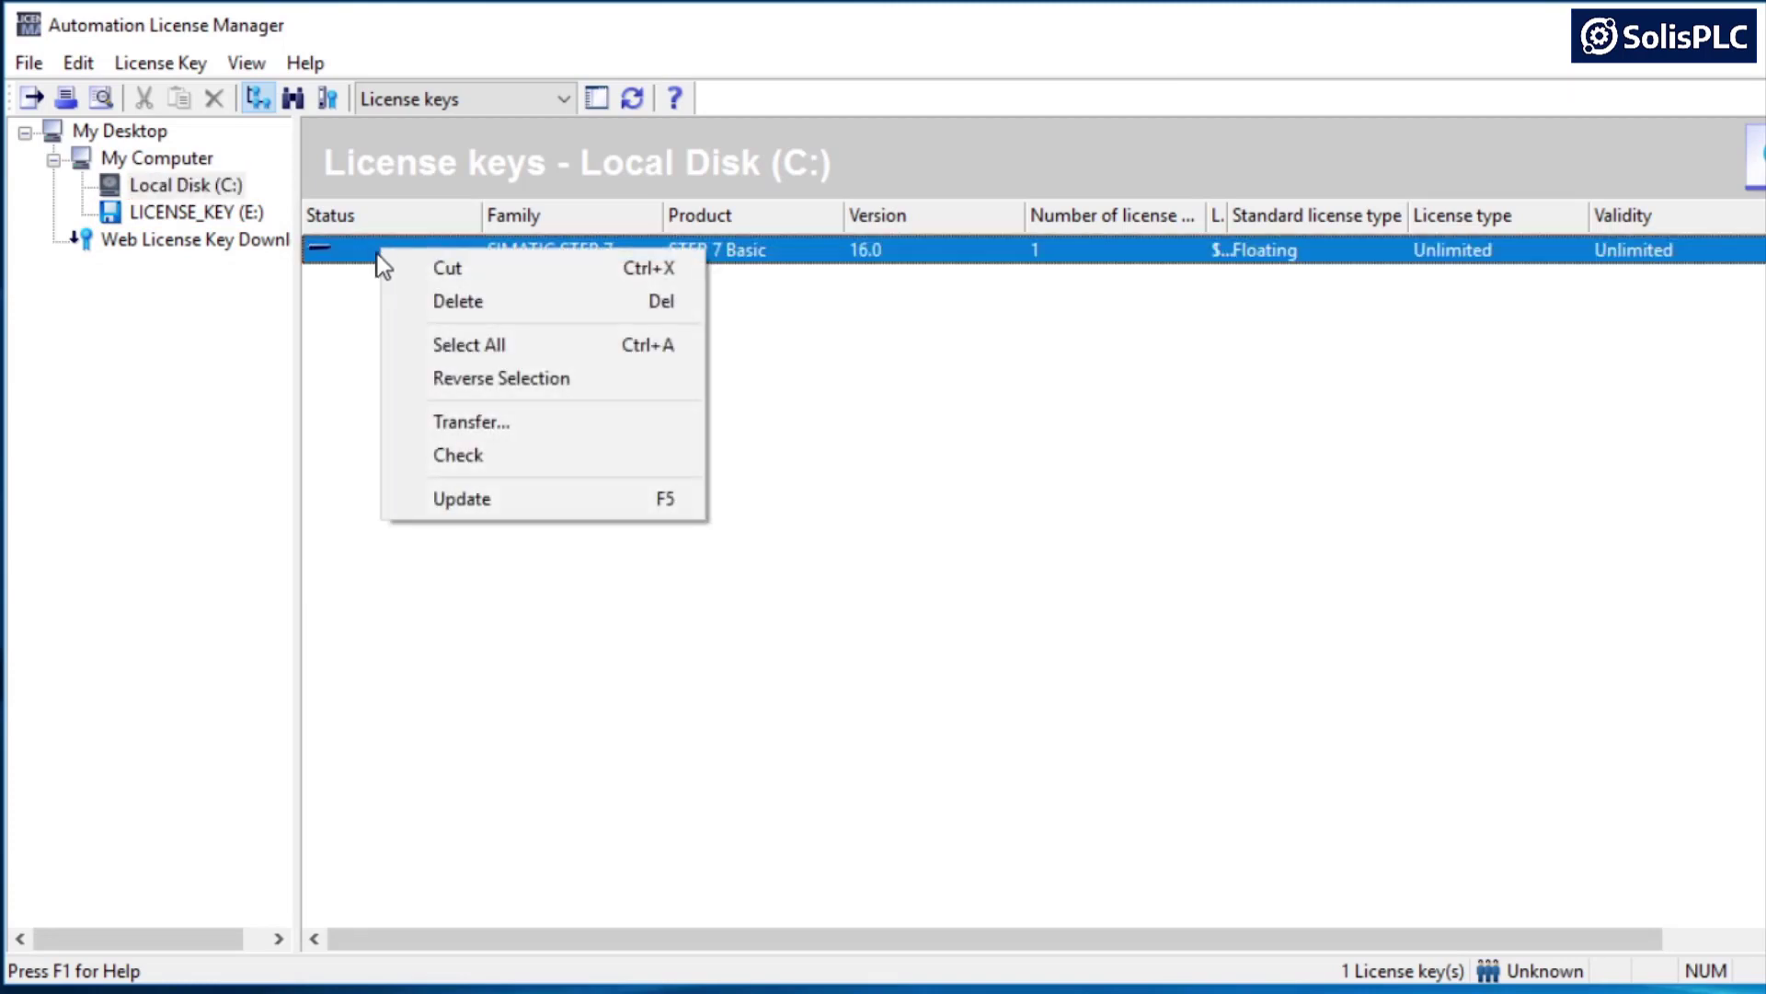
click(457, 423)
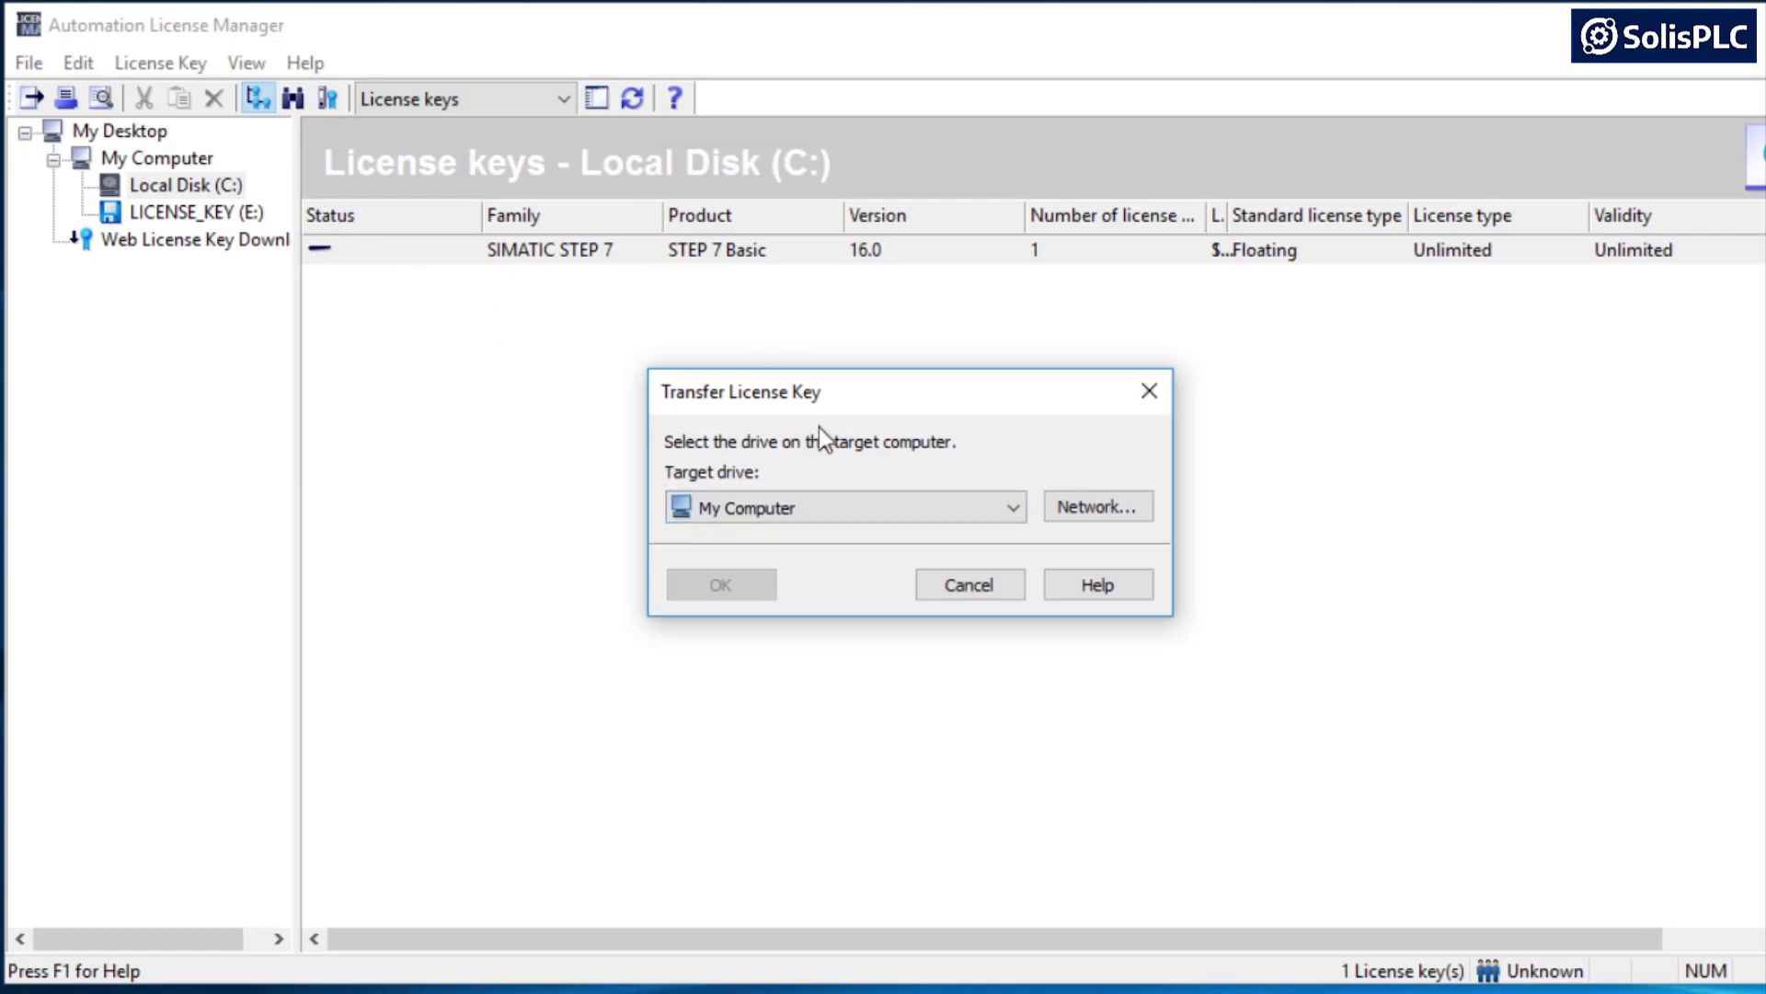
click(814, 505)
click(819, 582)
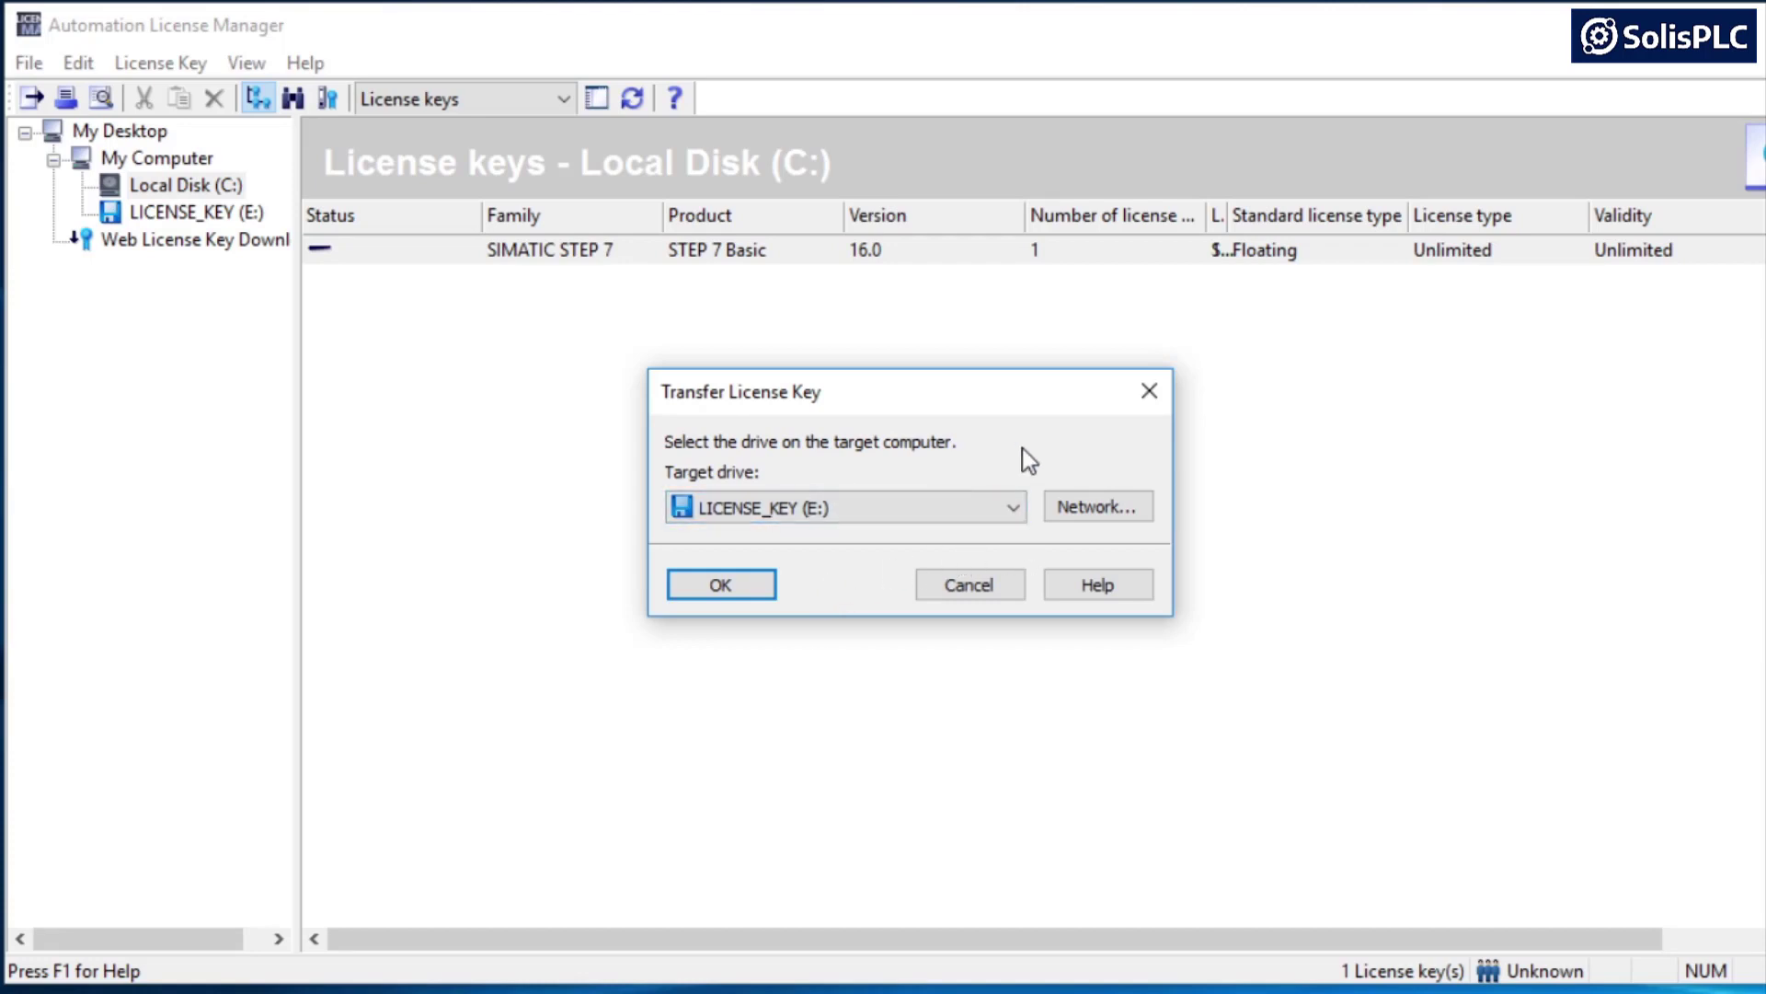
click(1162, 400)
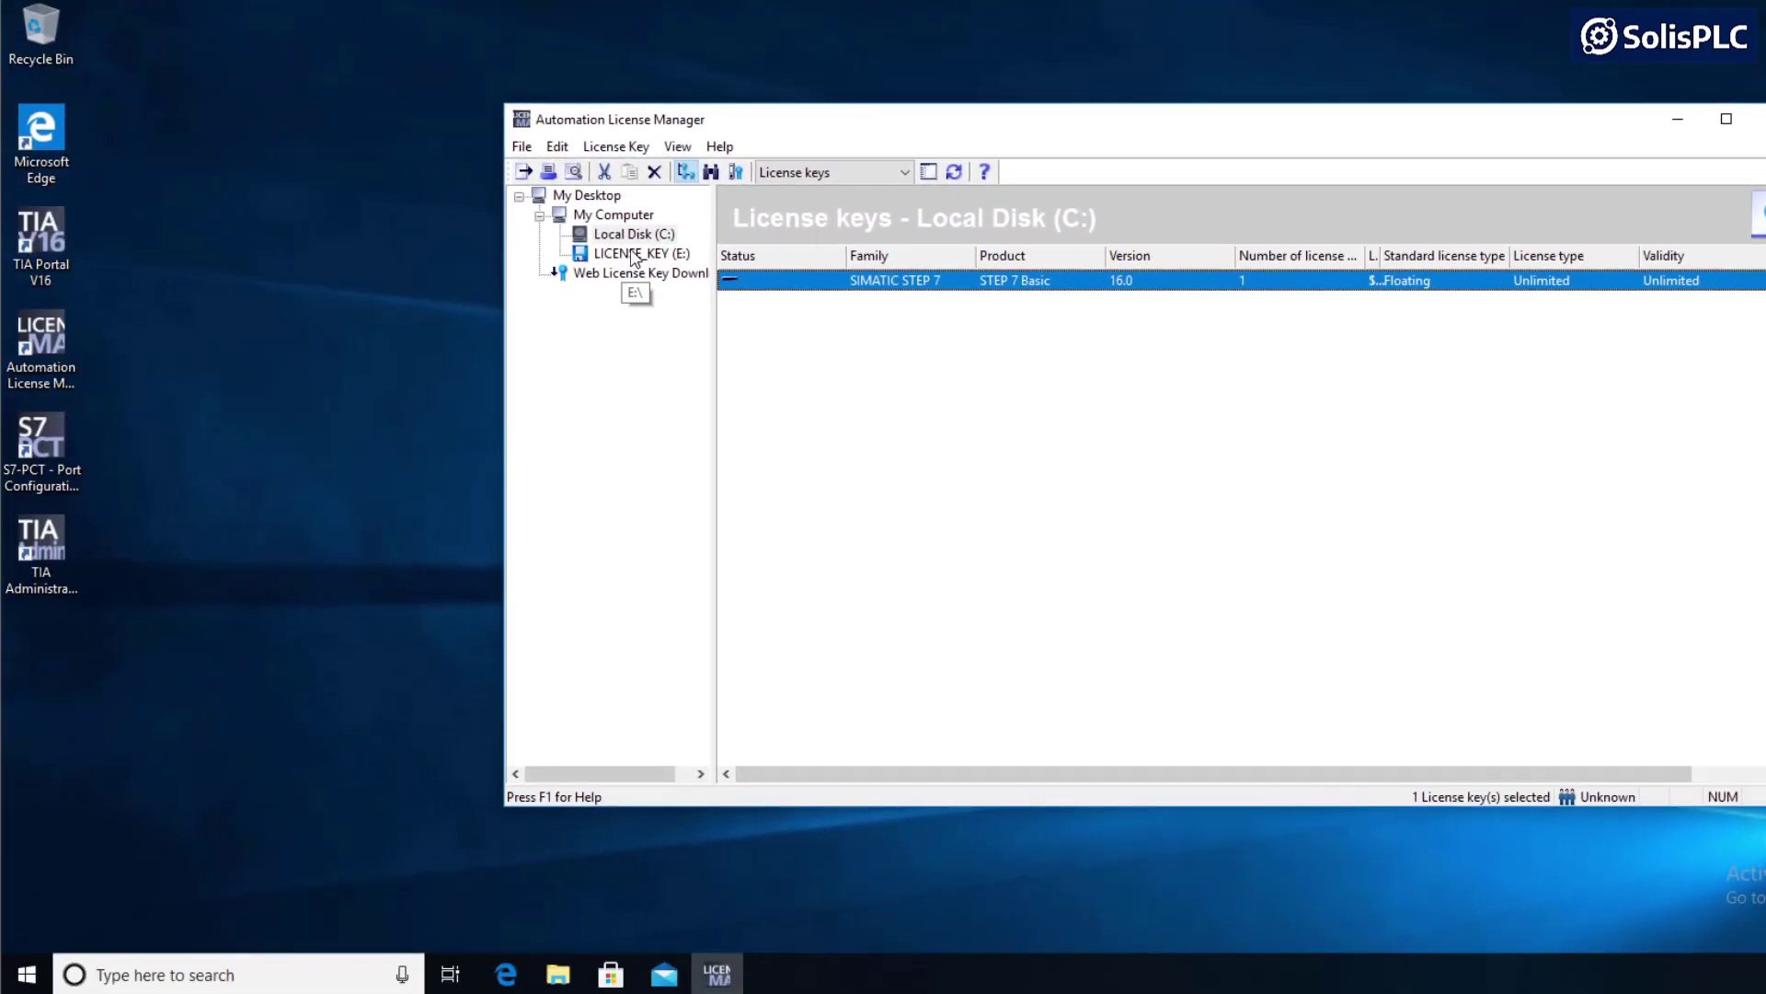
Step: Check the license keys on the LICENSE_KEY (E:) drive, and start TIA Portal V16
click(633, 255)
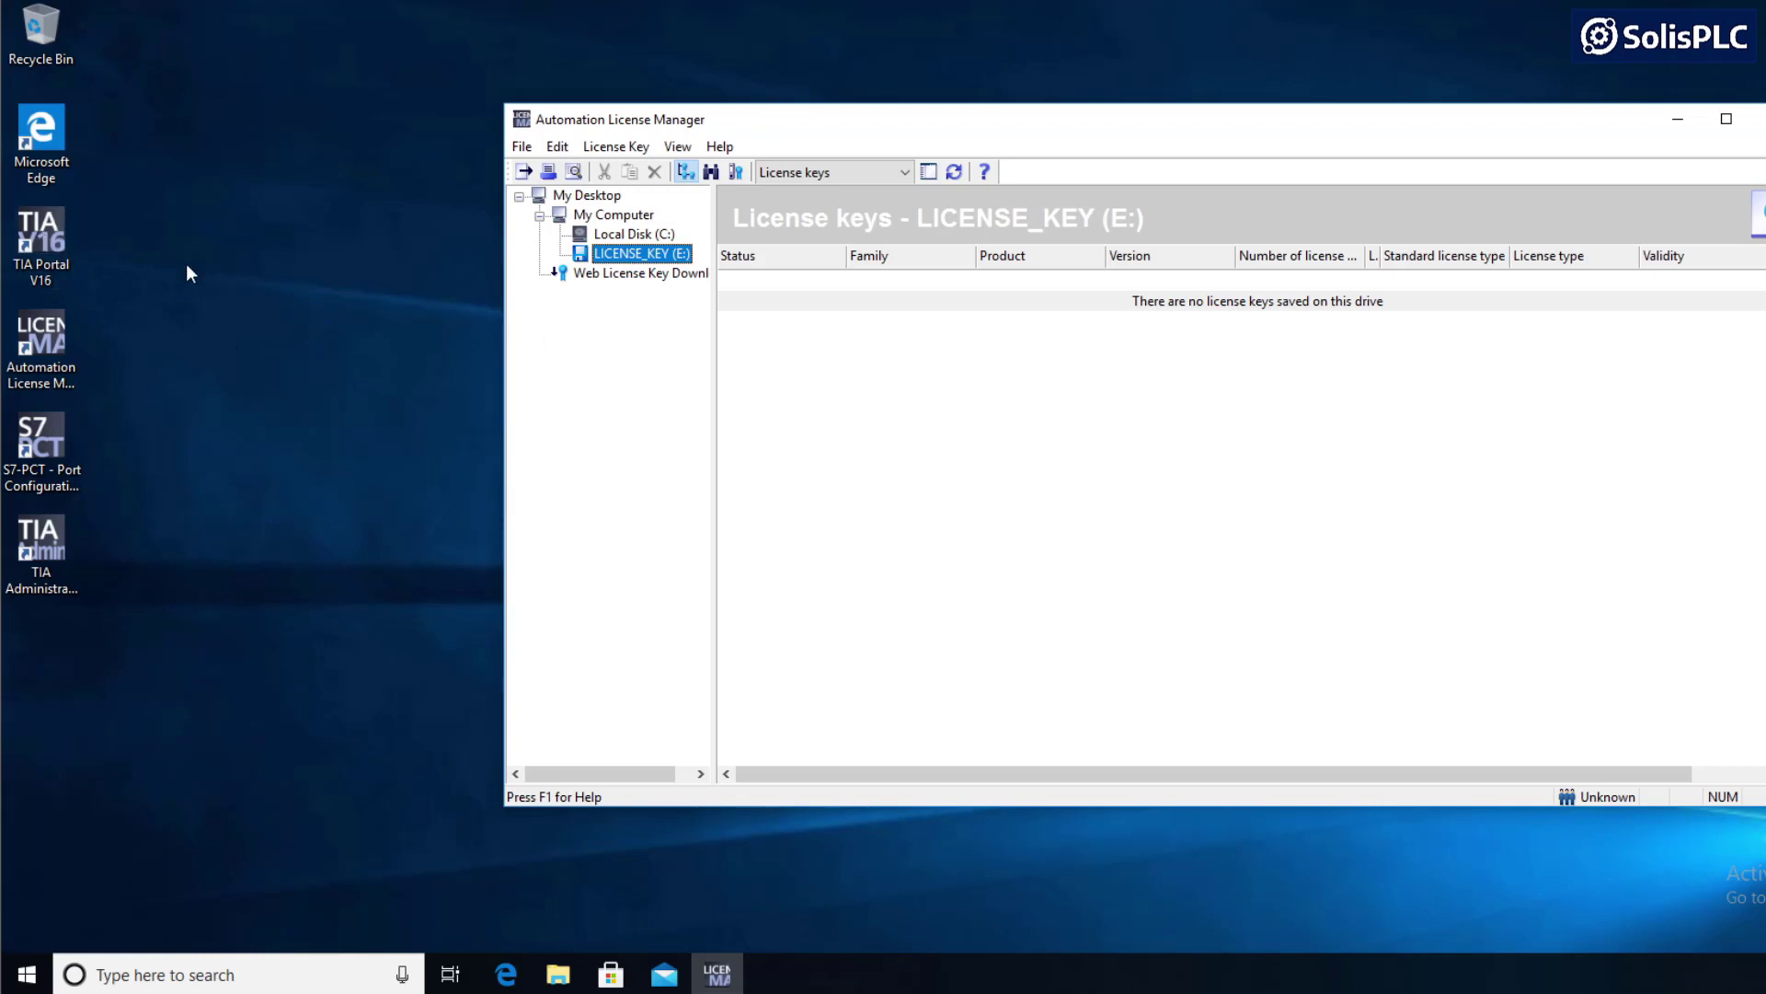
click(224, 281)
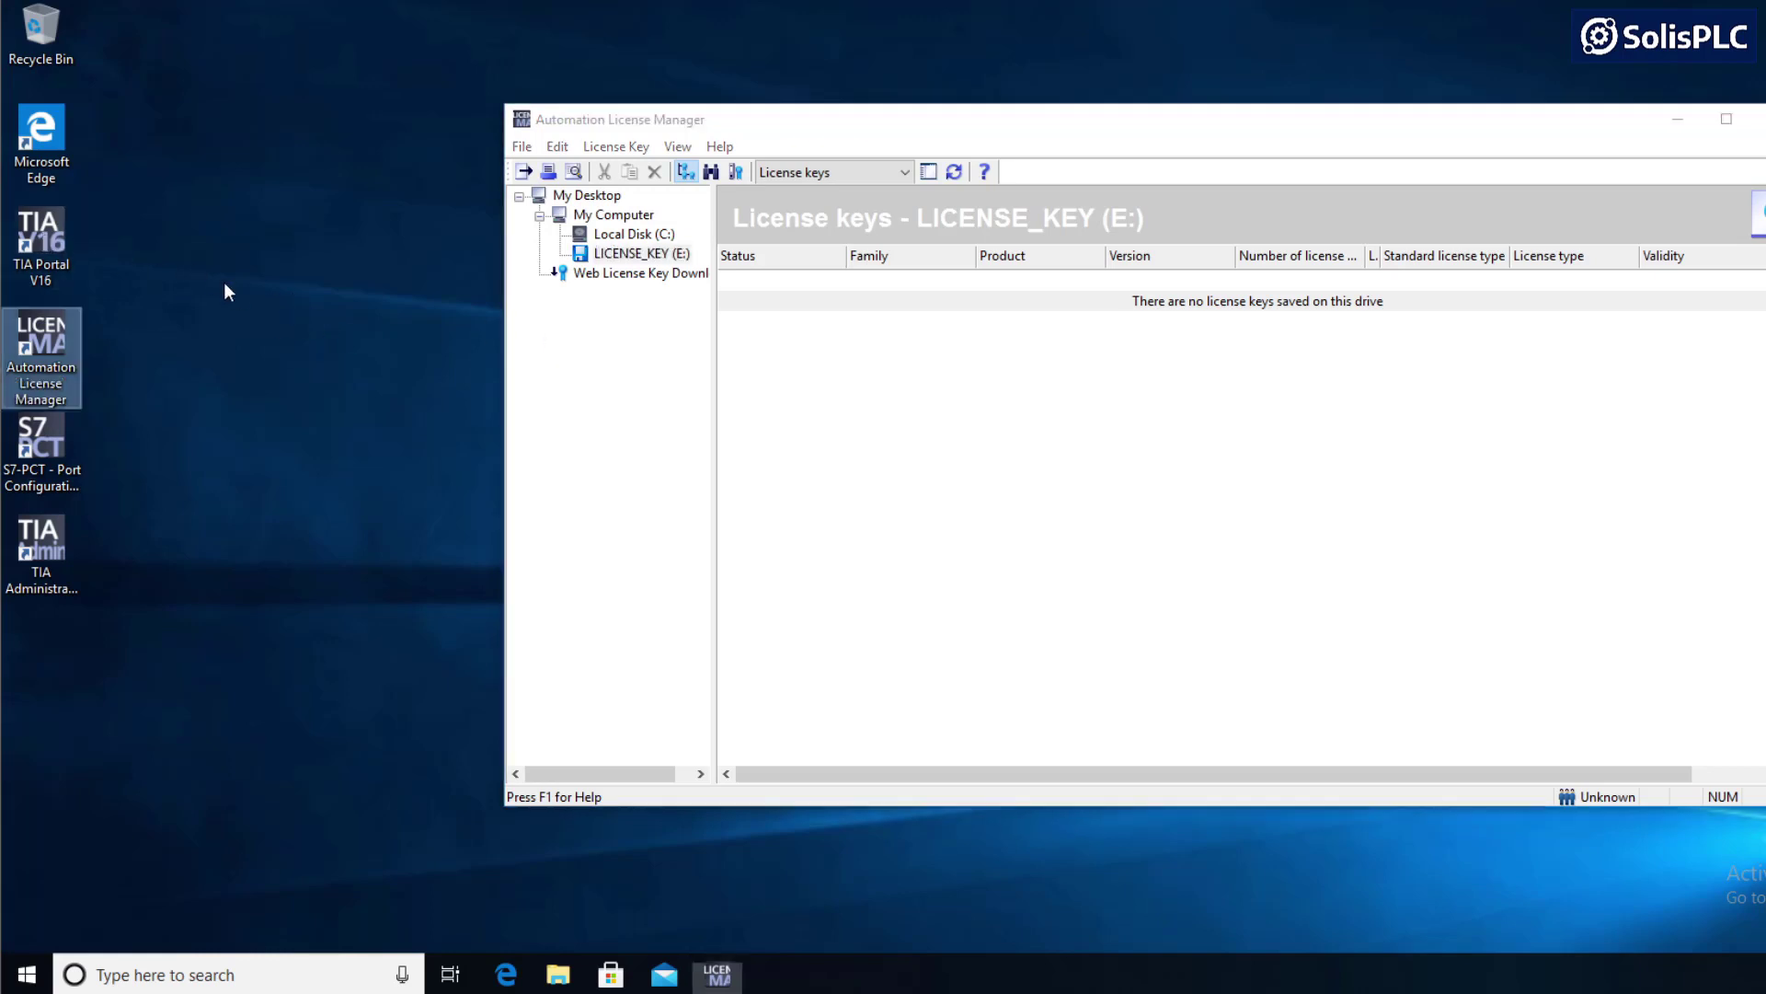
click(42, 234)
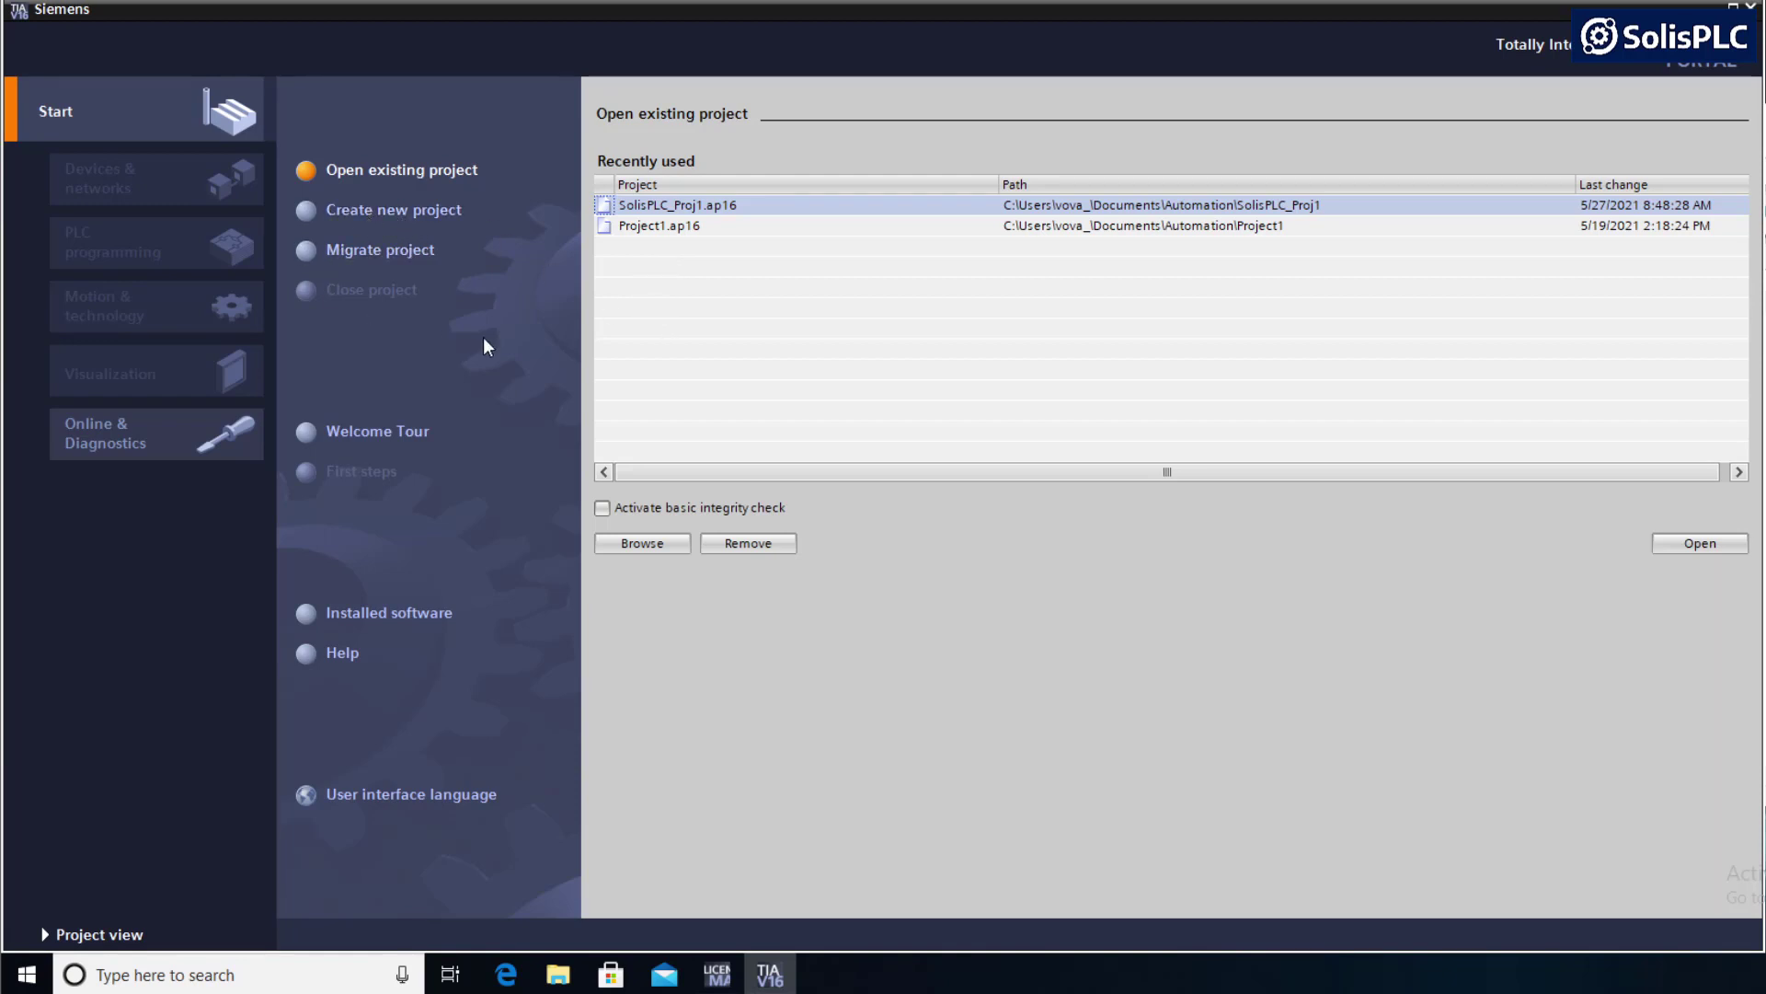
Step: Create a new project named SolisPLC_DemoProj
click(365, 219)
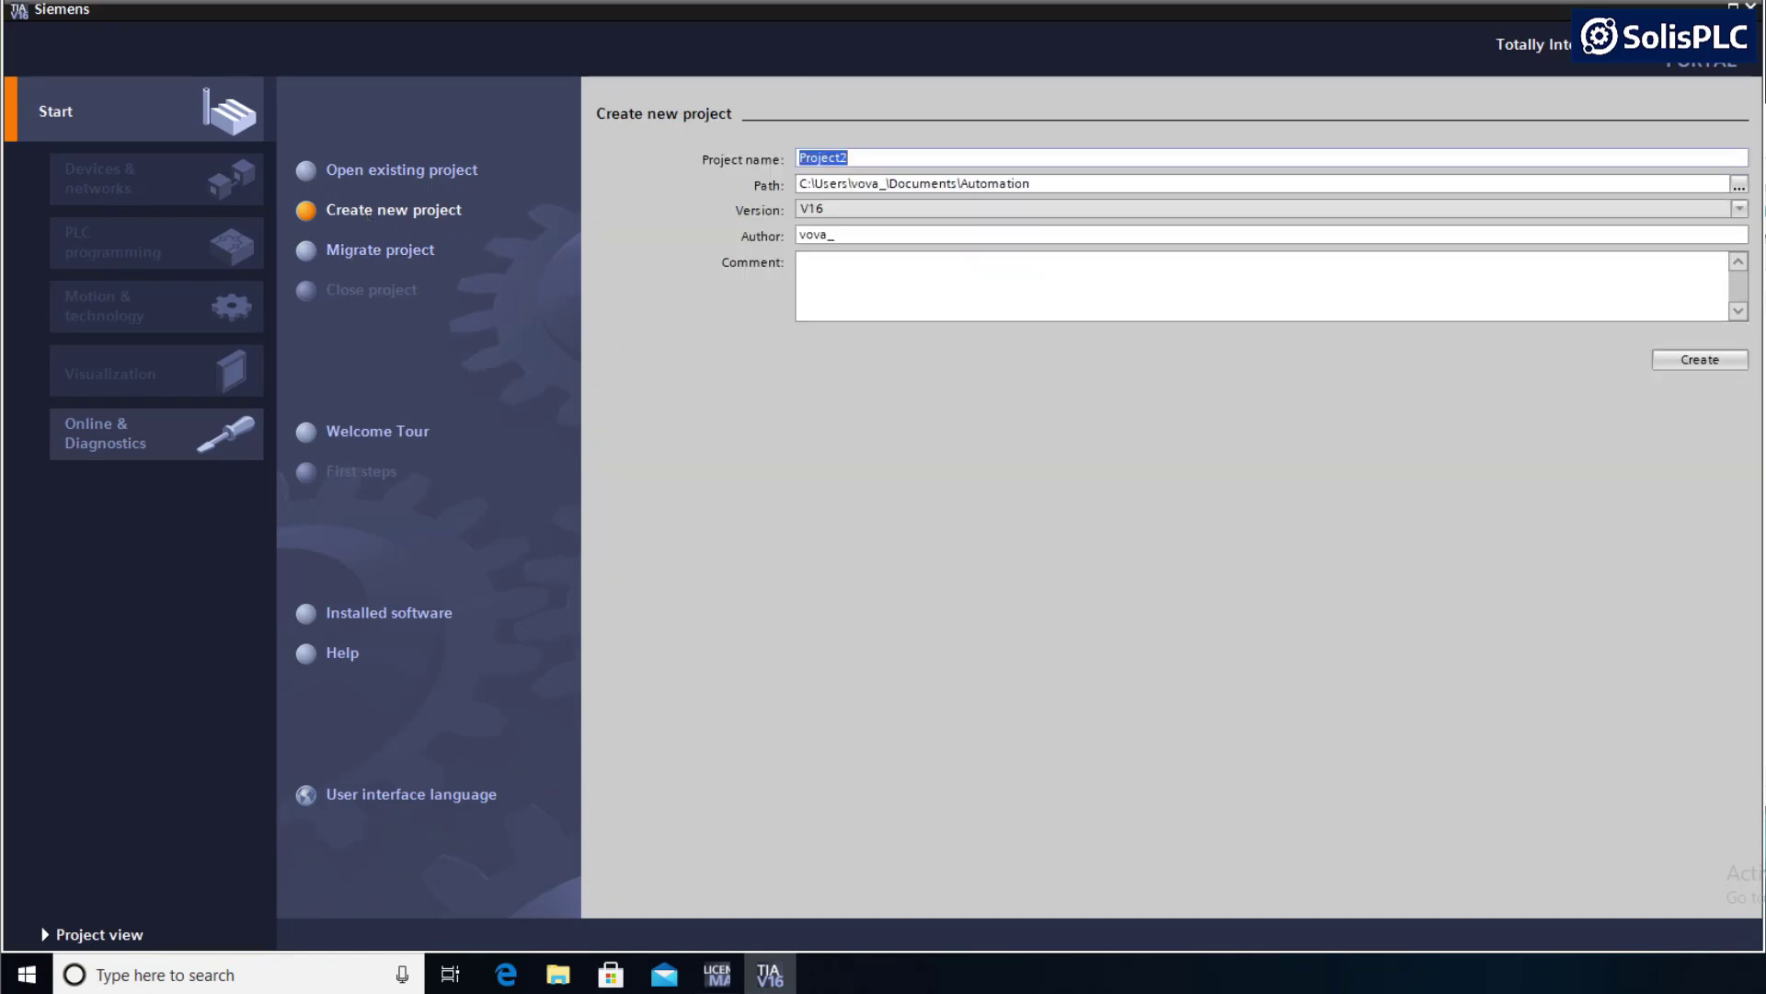
click(848, 157)
key(BackSpace)
key(BackSpace)
key(BackSpace)
key(BackSpace)
key(BackSpace)
key(BackSpace)
key(BackSpace)
key(BackSpace)
text(Soli)
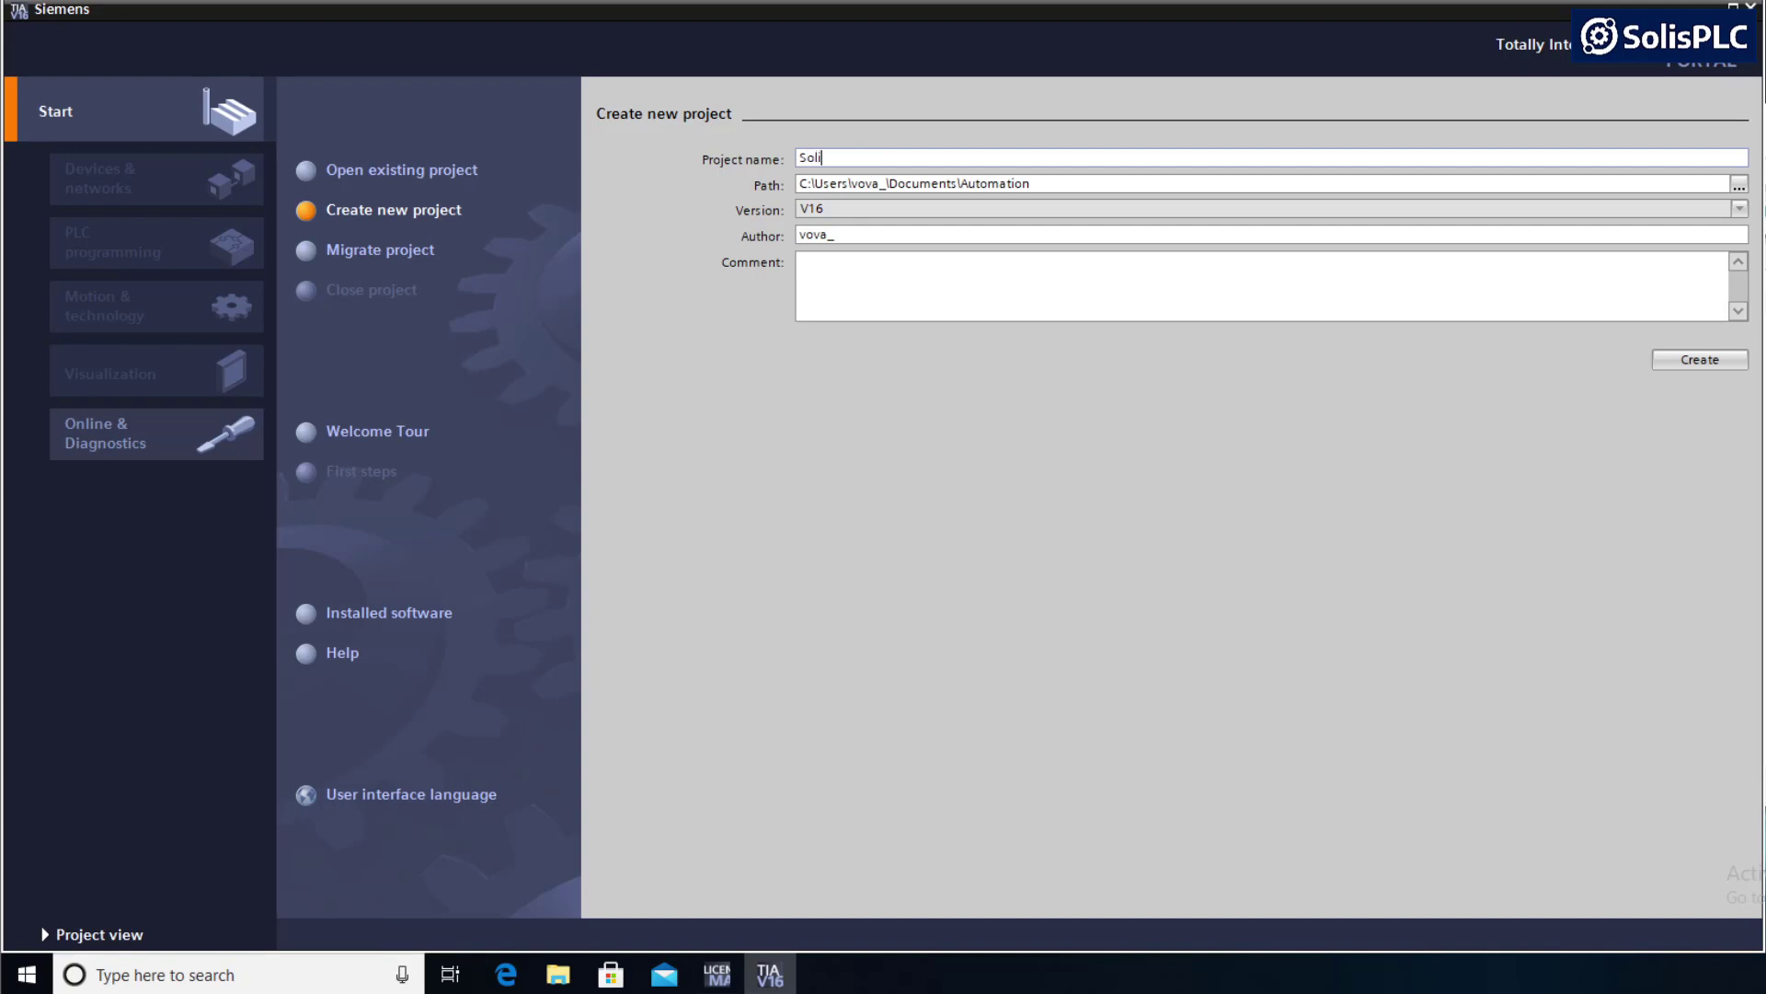
text(sPLC_DemoProj)
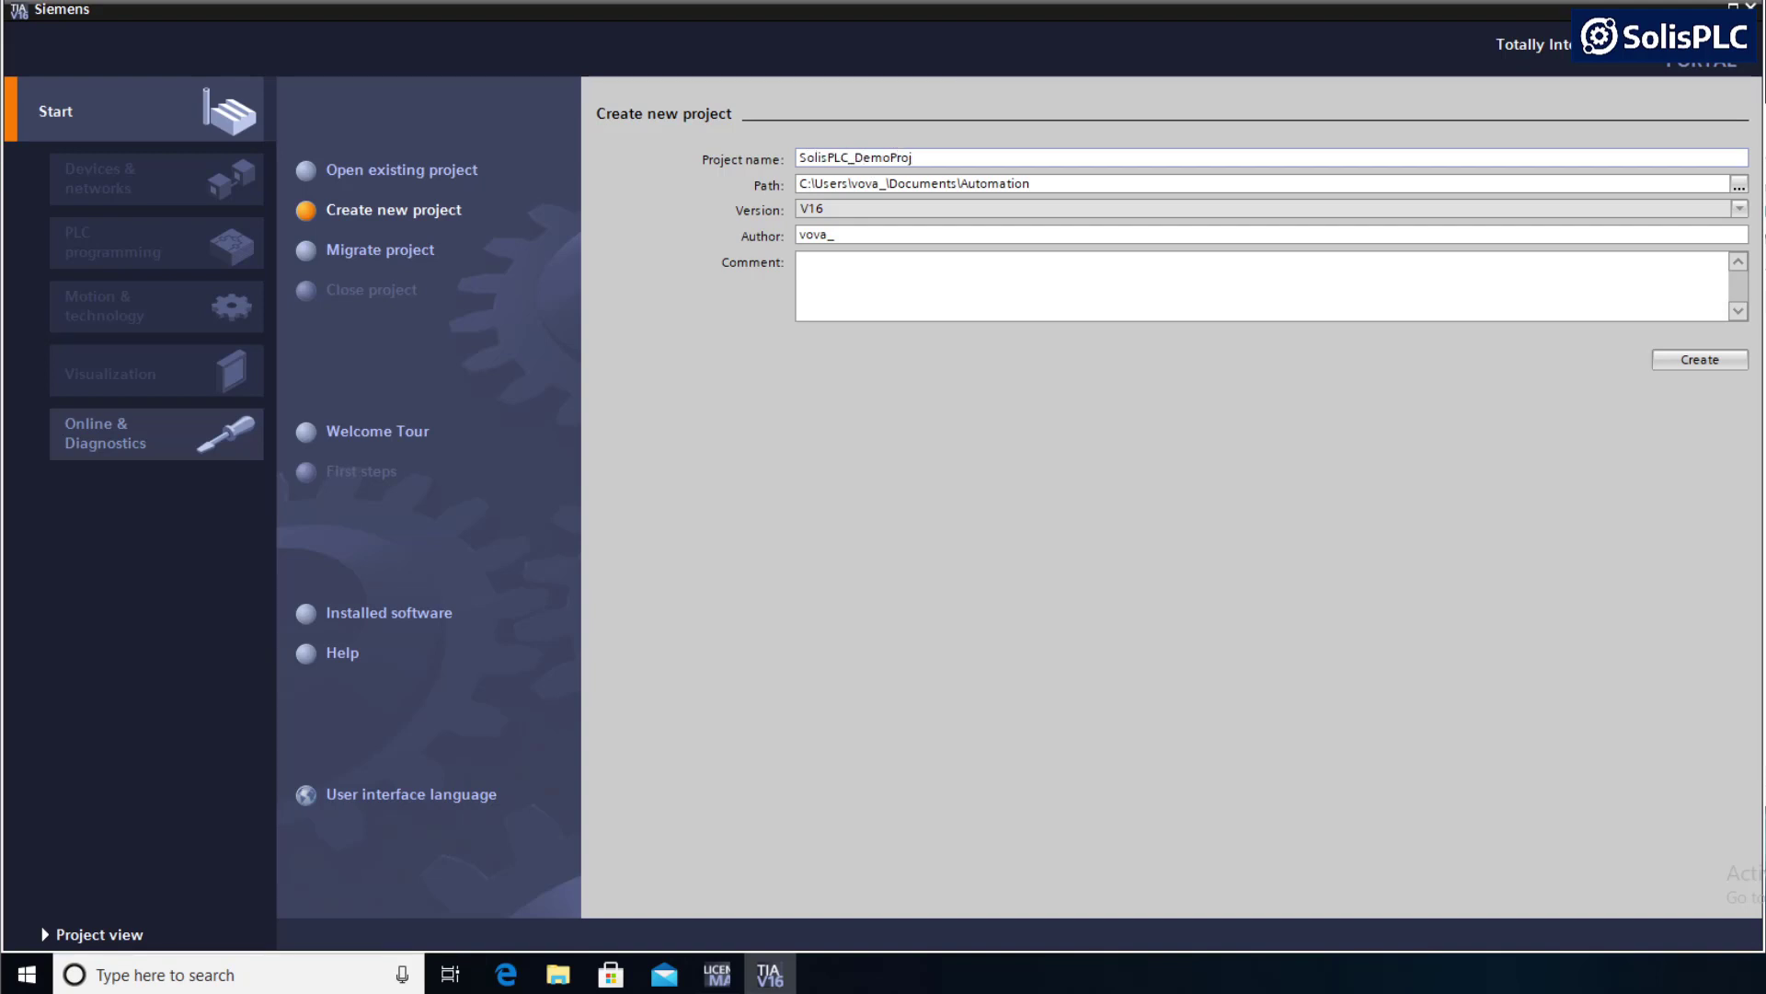
click(1705, 368)
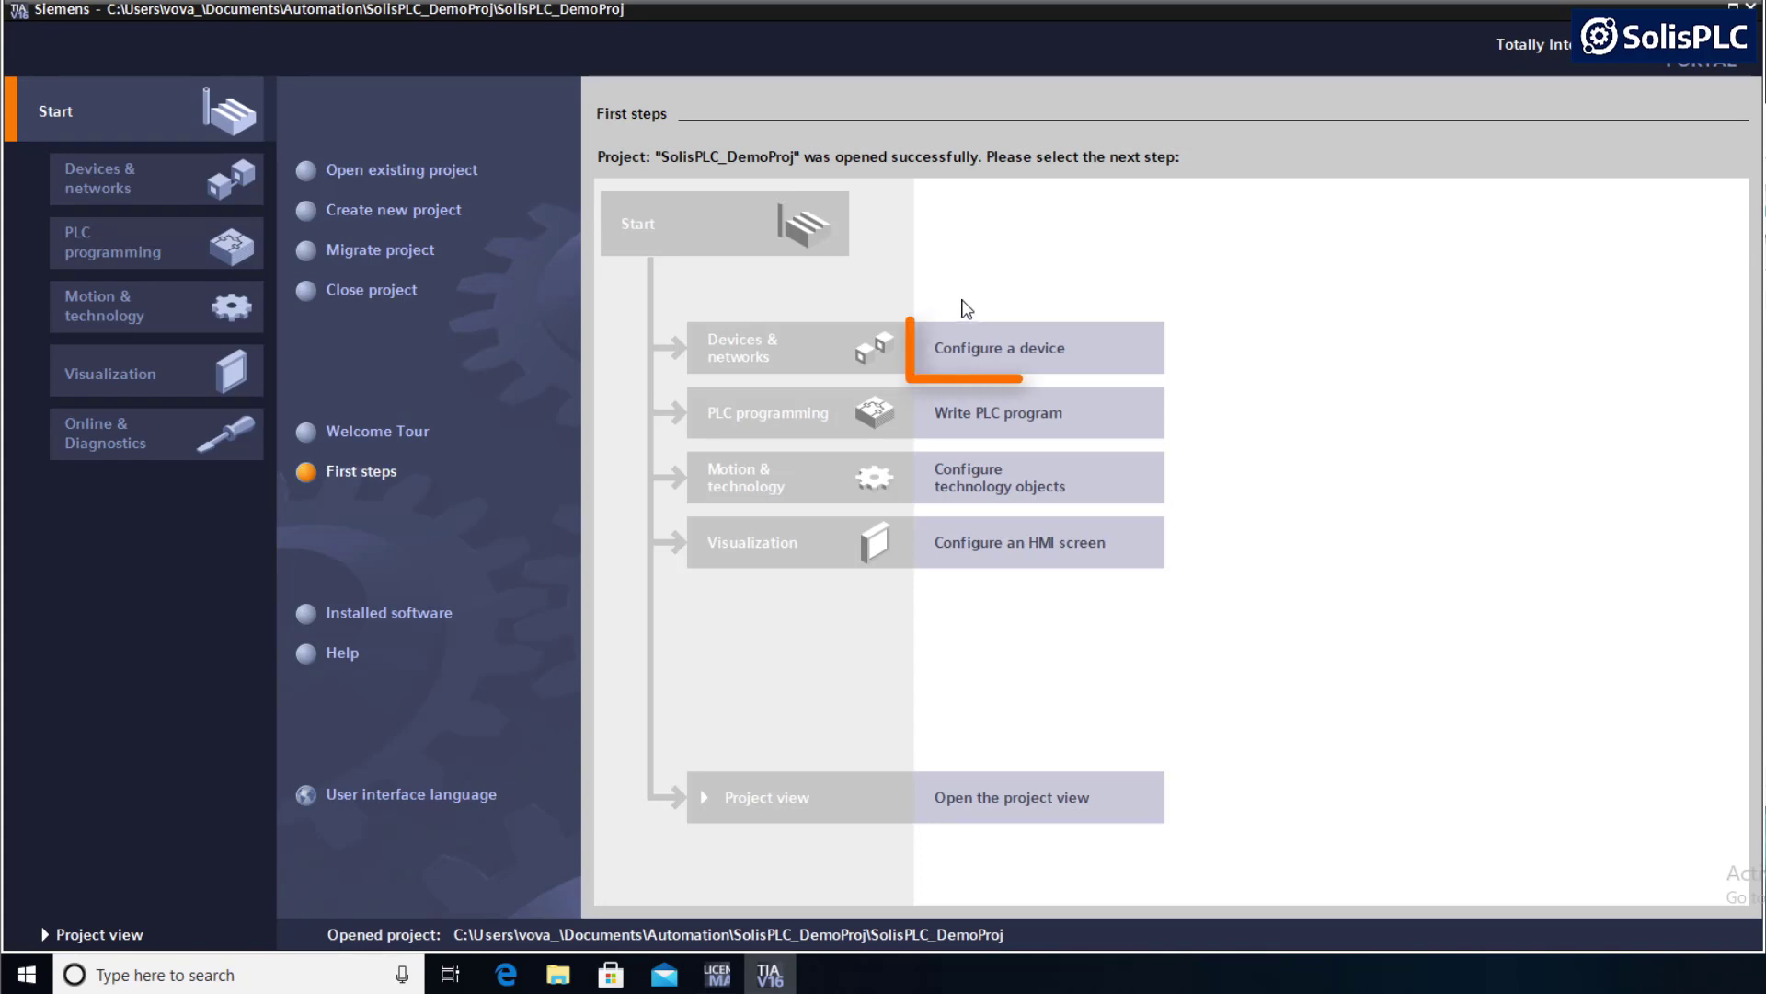
Step: Add a SIMATIC S7-1200 controller to the project: CPU 1212FC DC/DC/Rly, article 6ES7 212-1HF40-0XB0
click(977, 365)
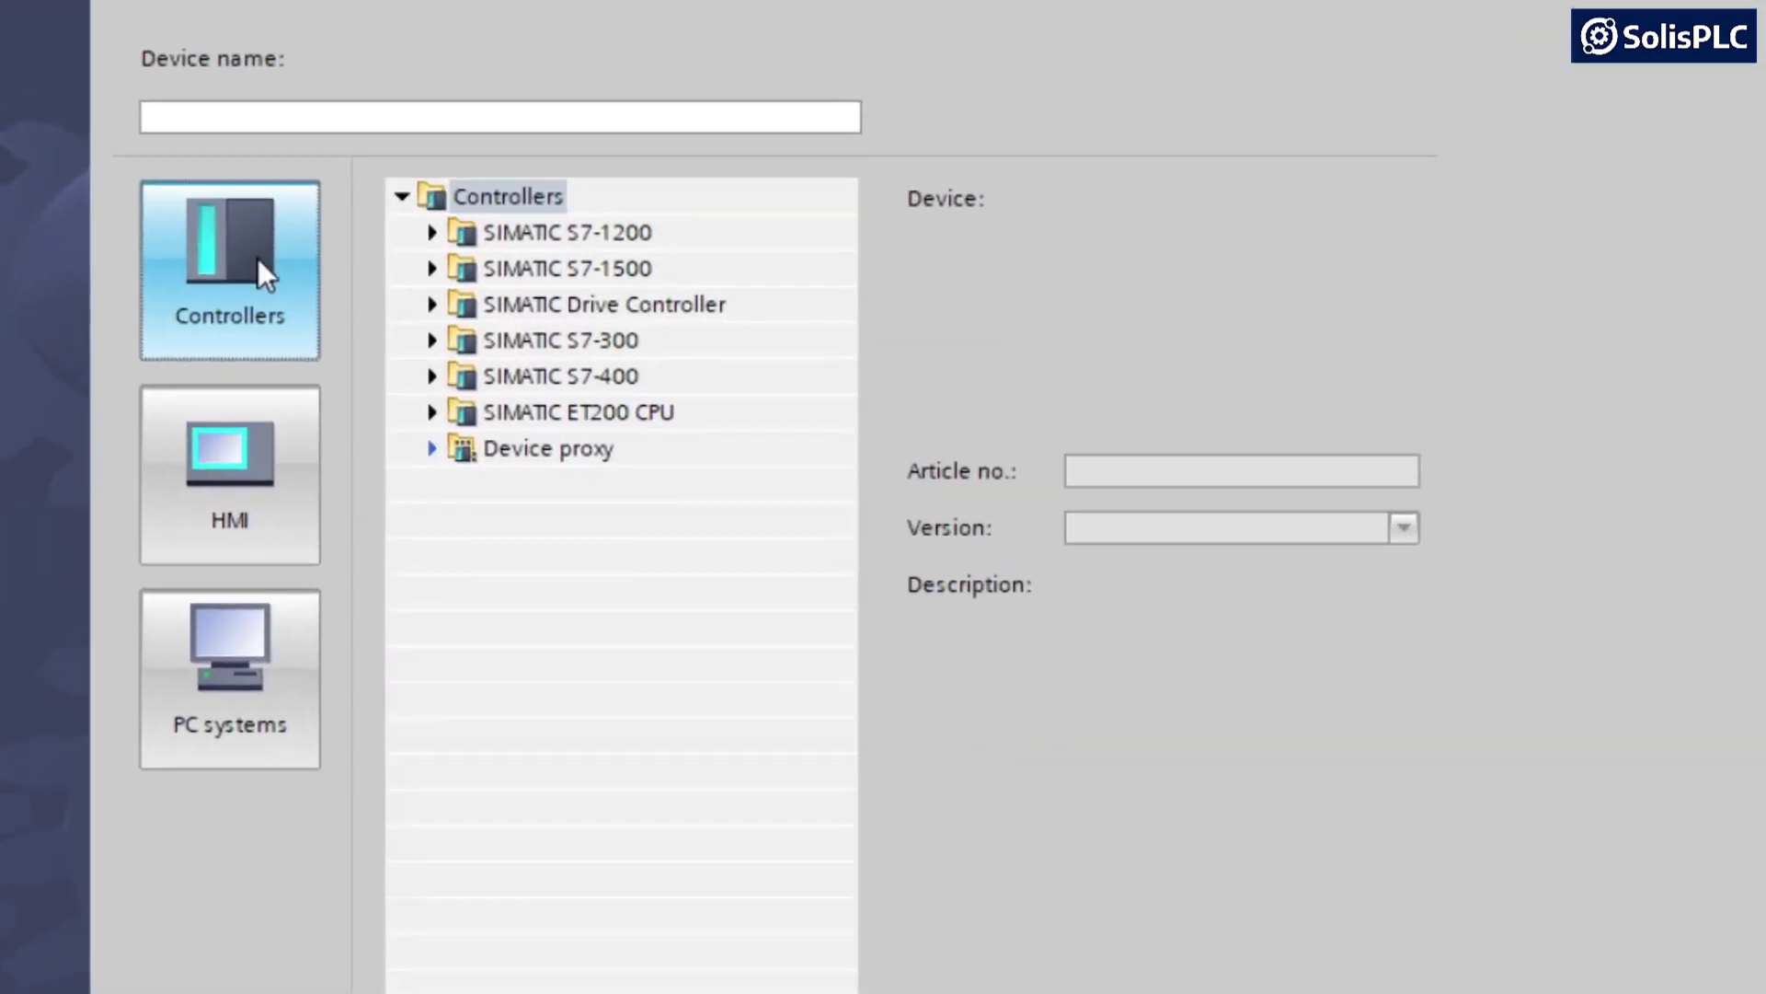
click(426, 232)
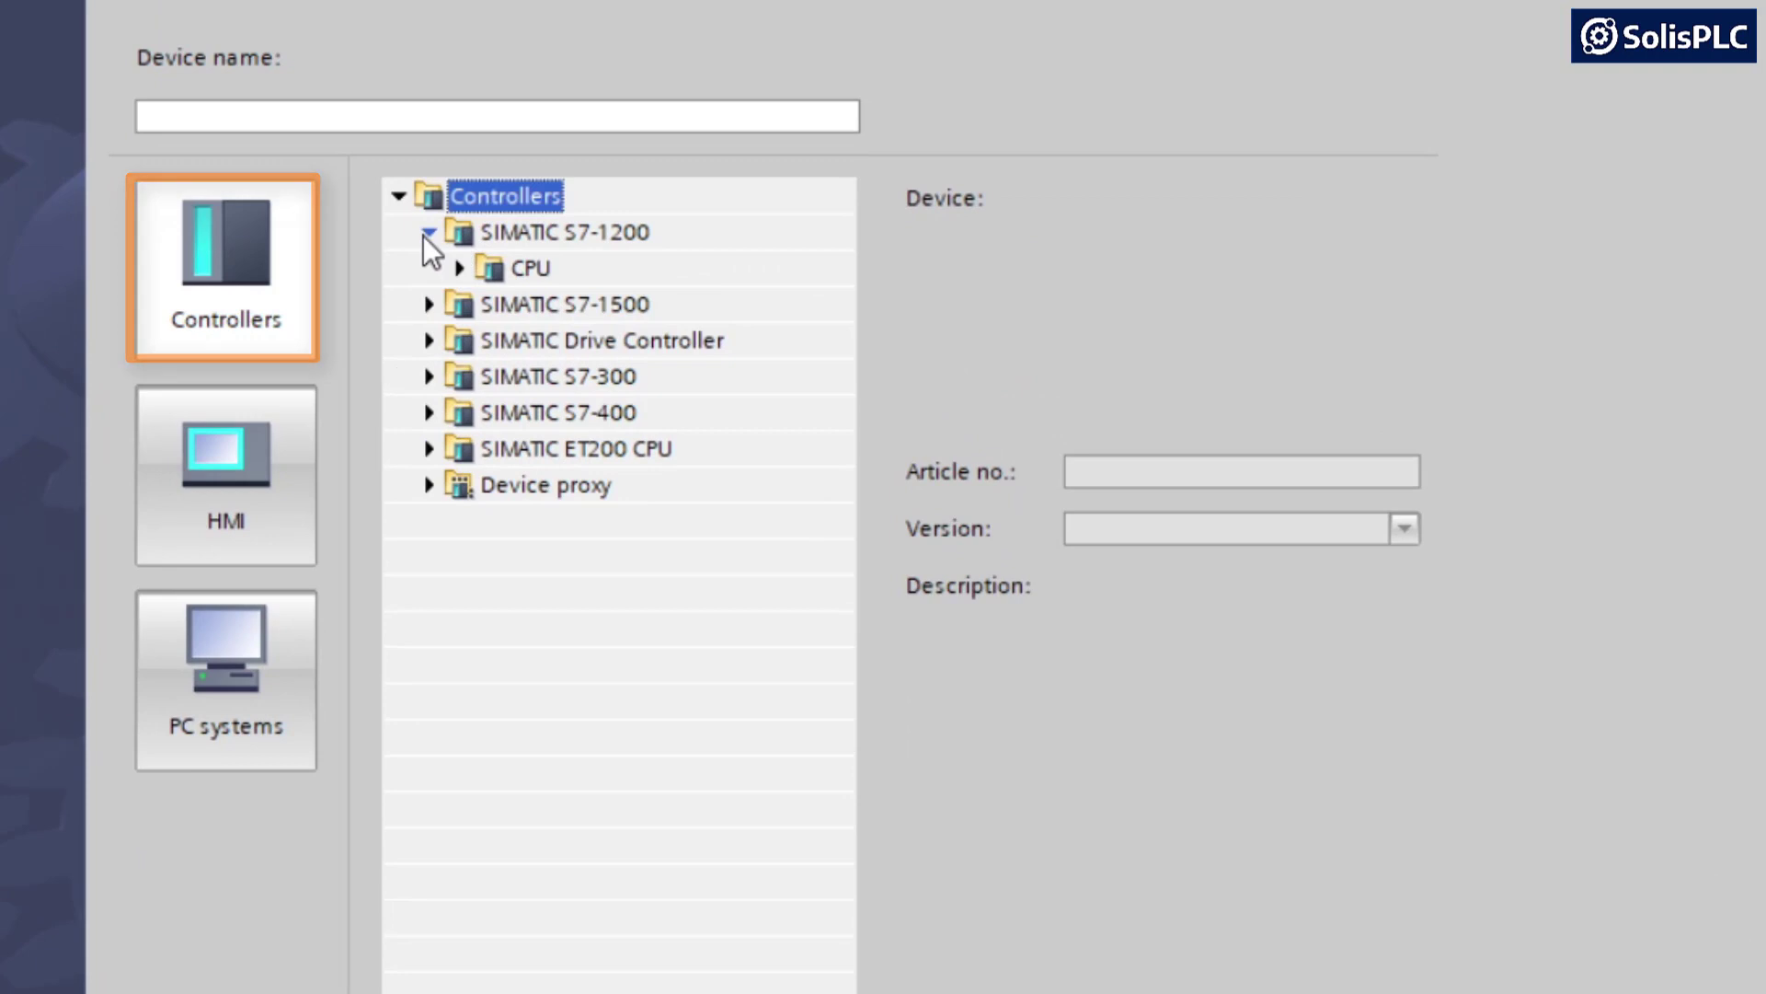
click(457, 268)
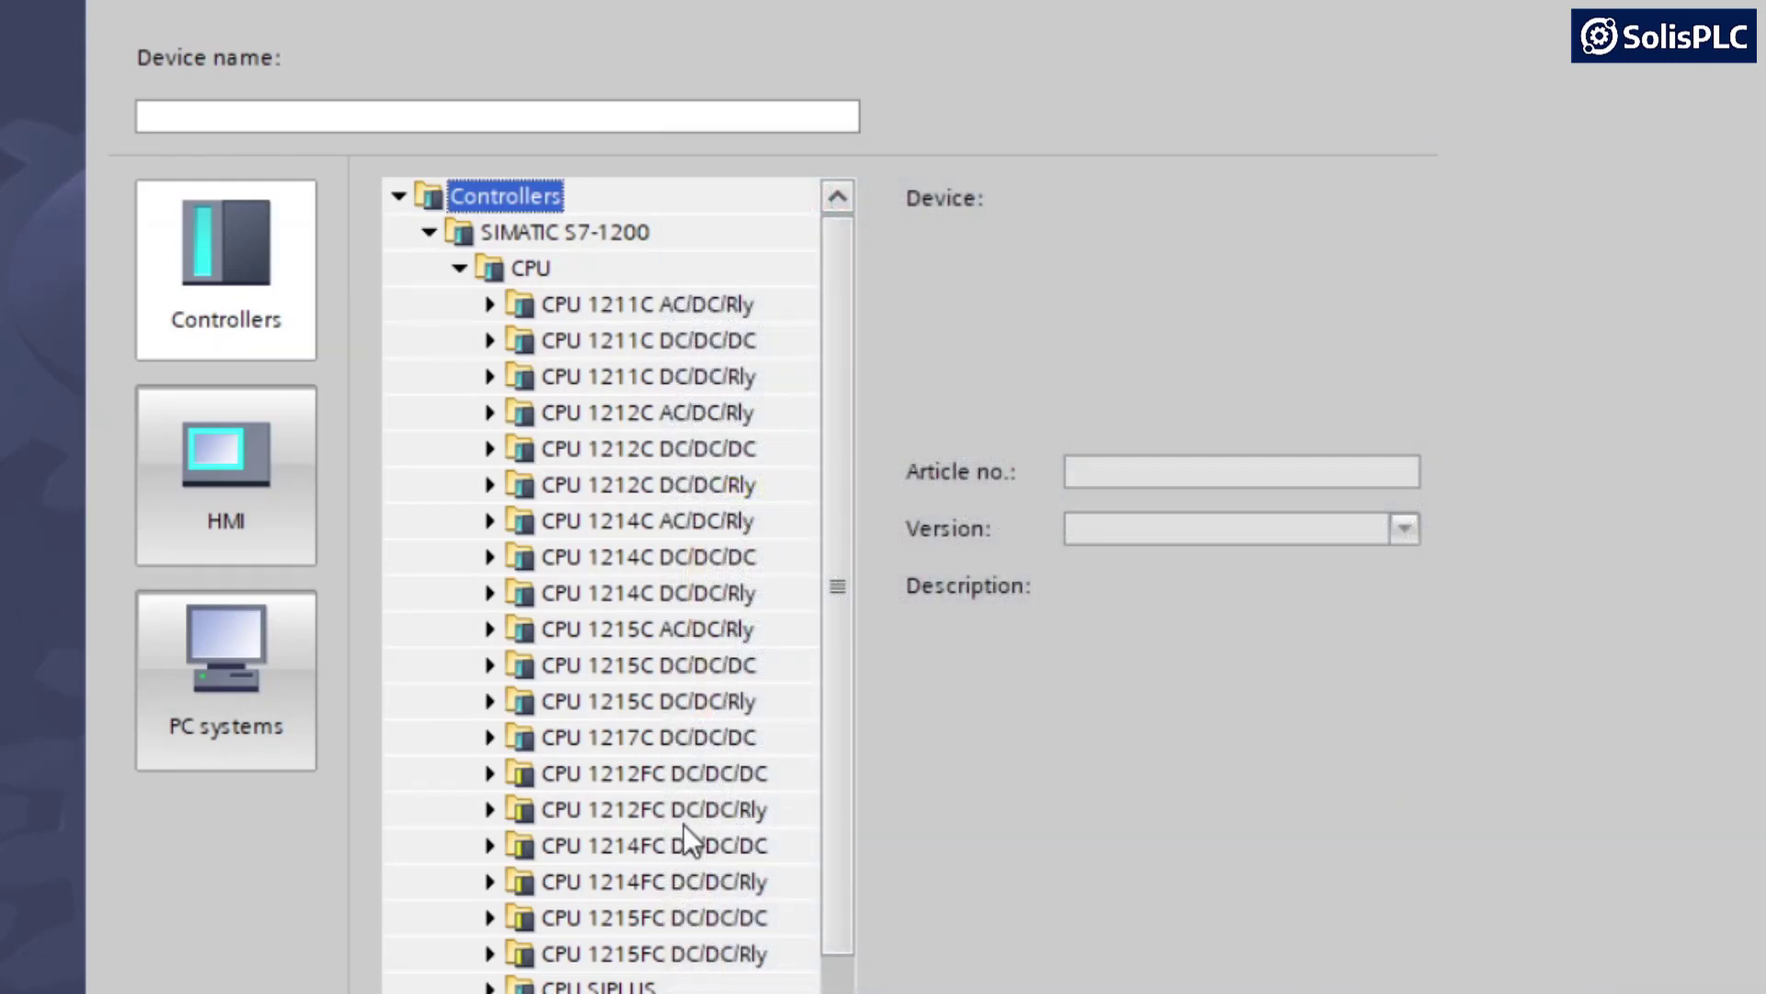
click(488, 807)
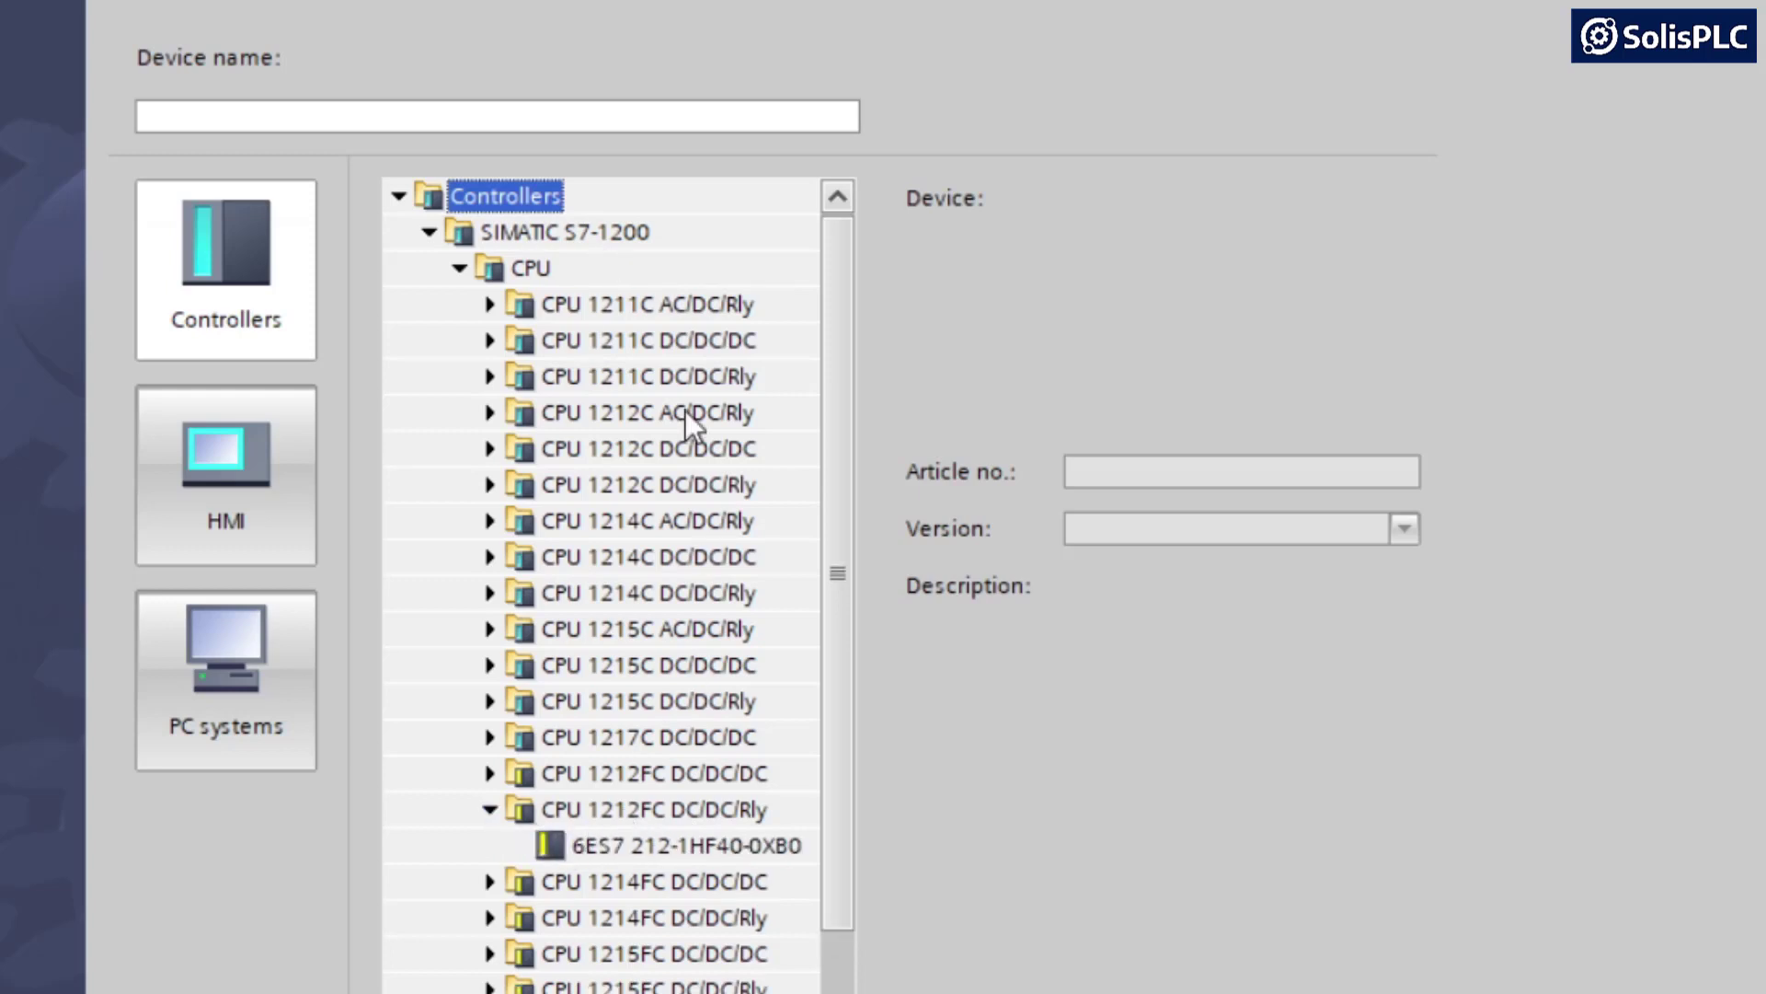
click(660, 847)
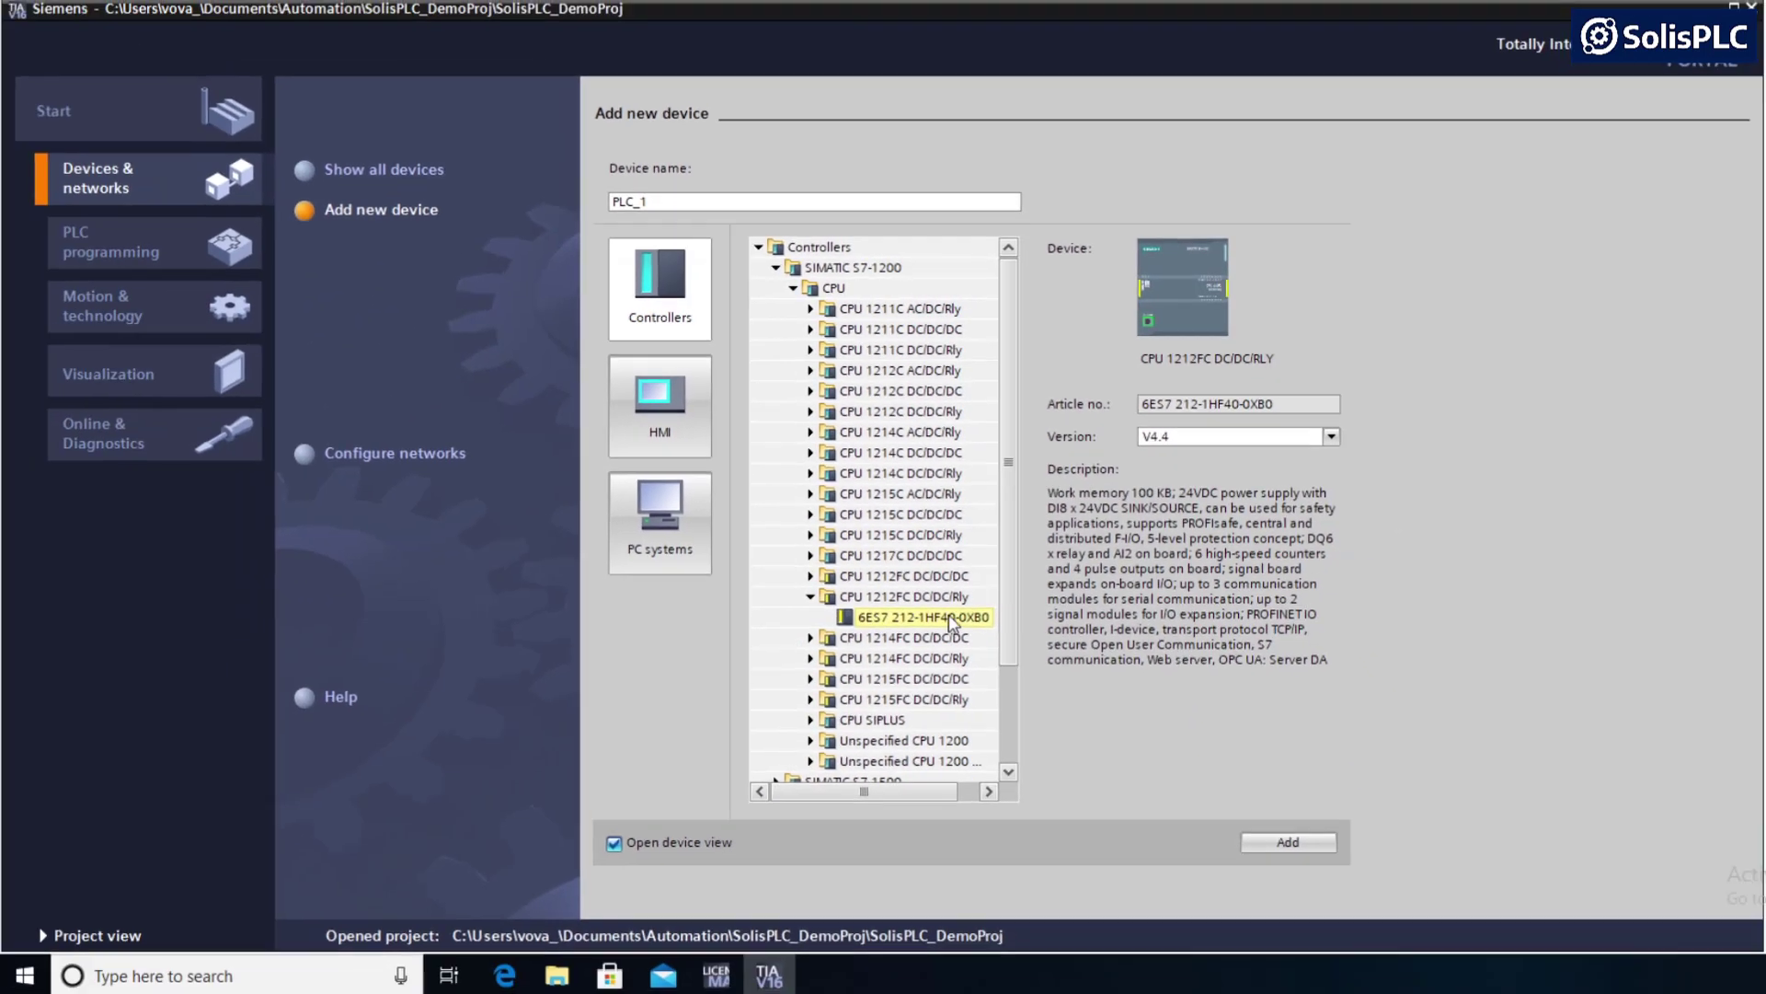
click(1285, 842)
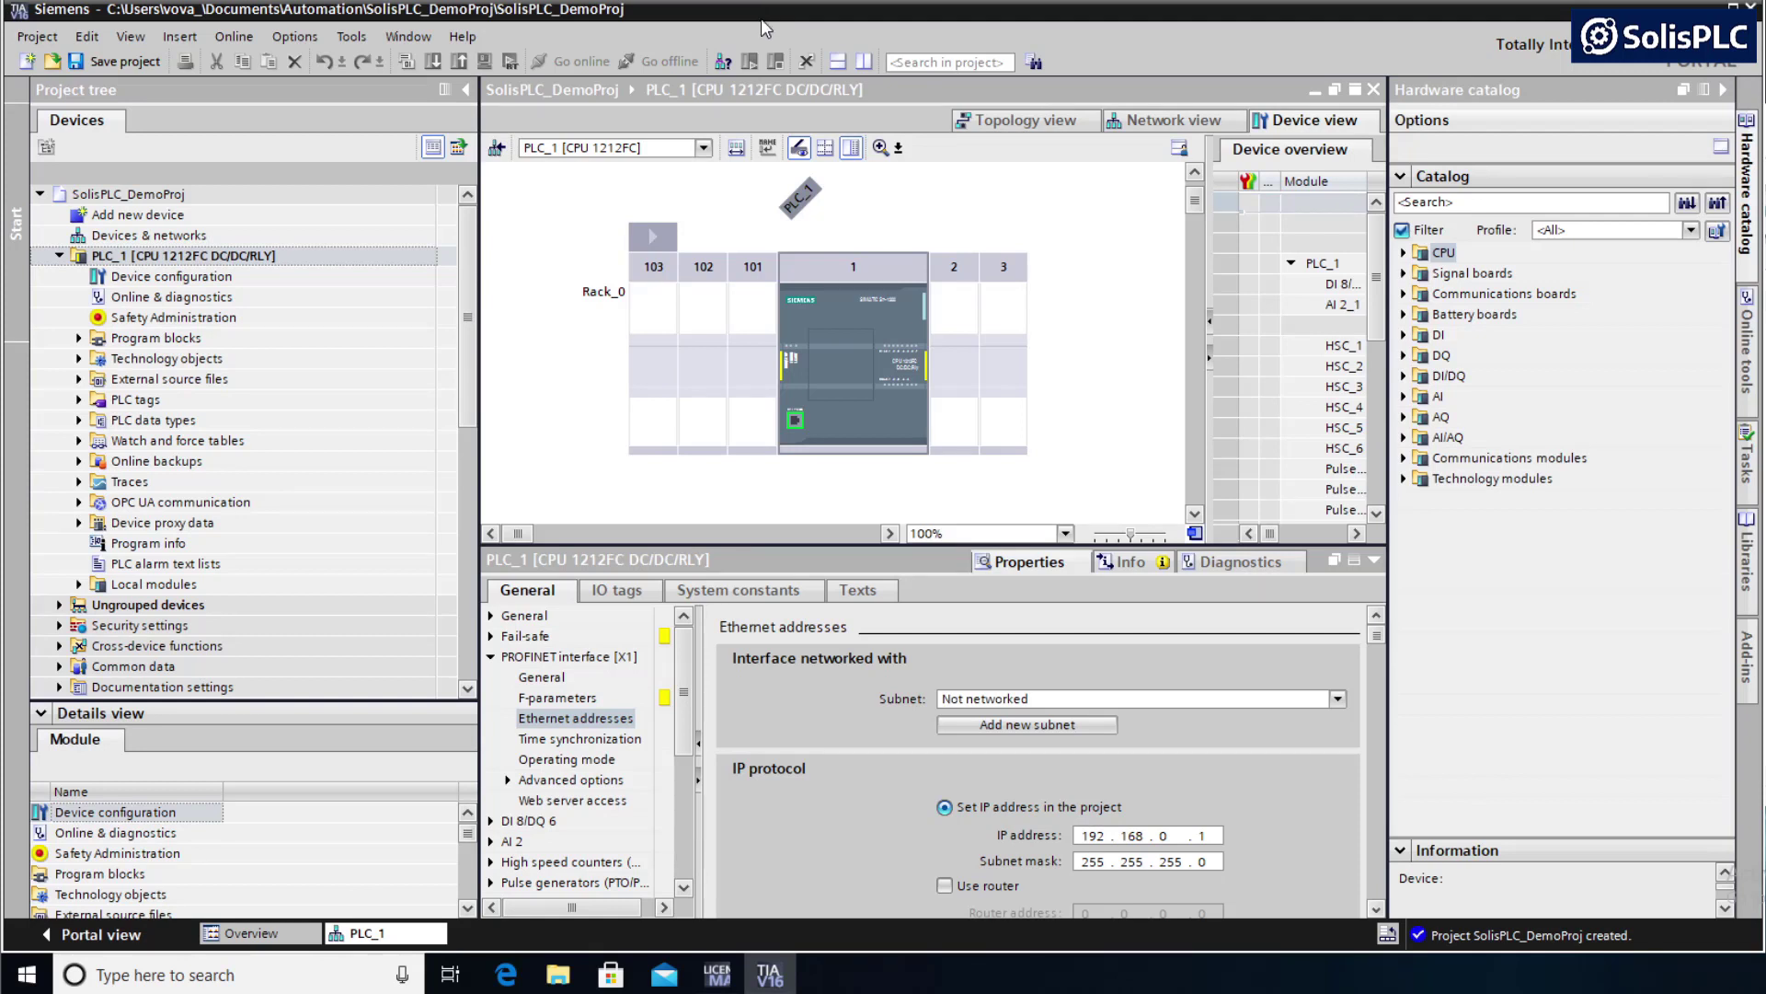
Step: Search for accessible devices with the PG/PC interface type set to PN/IE
click(723, 65)
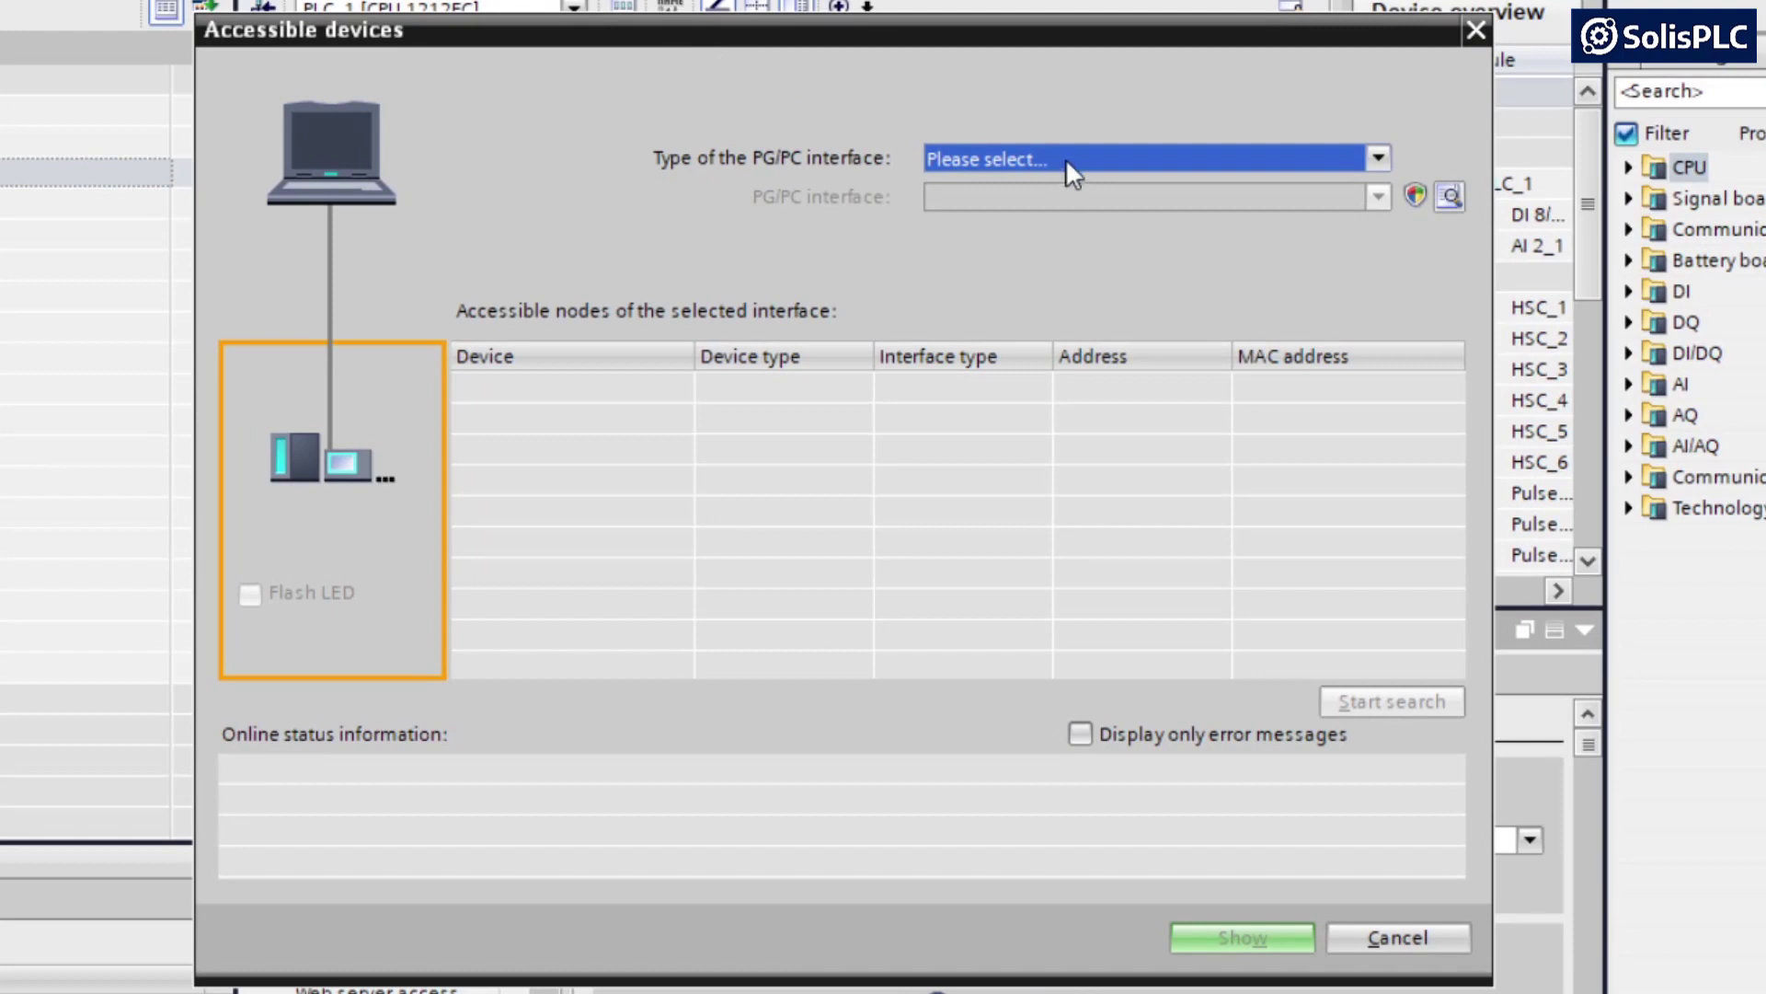
click(995, 164)
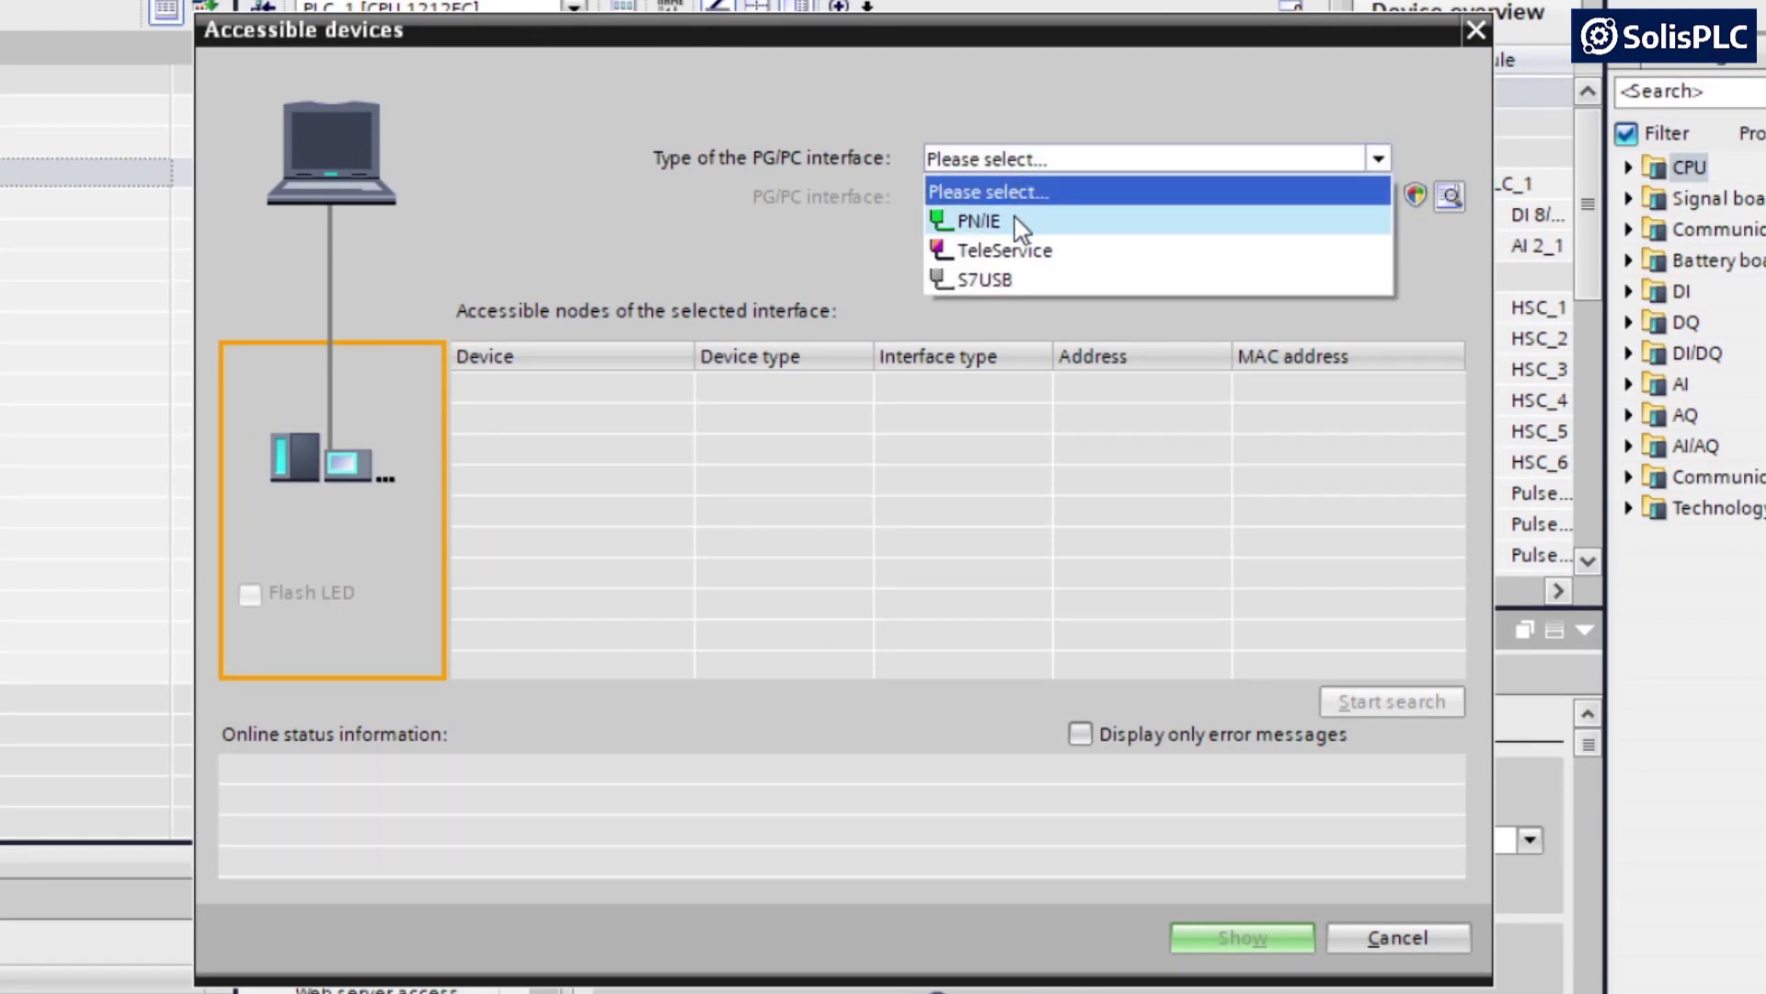
click(979, 222)
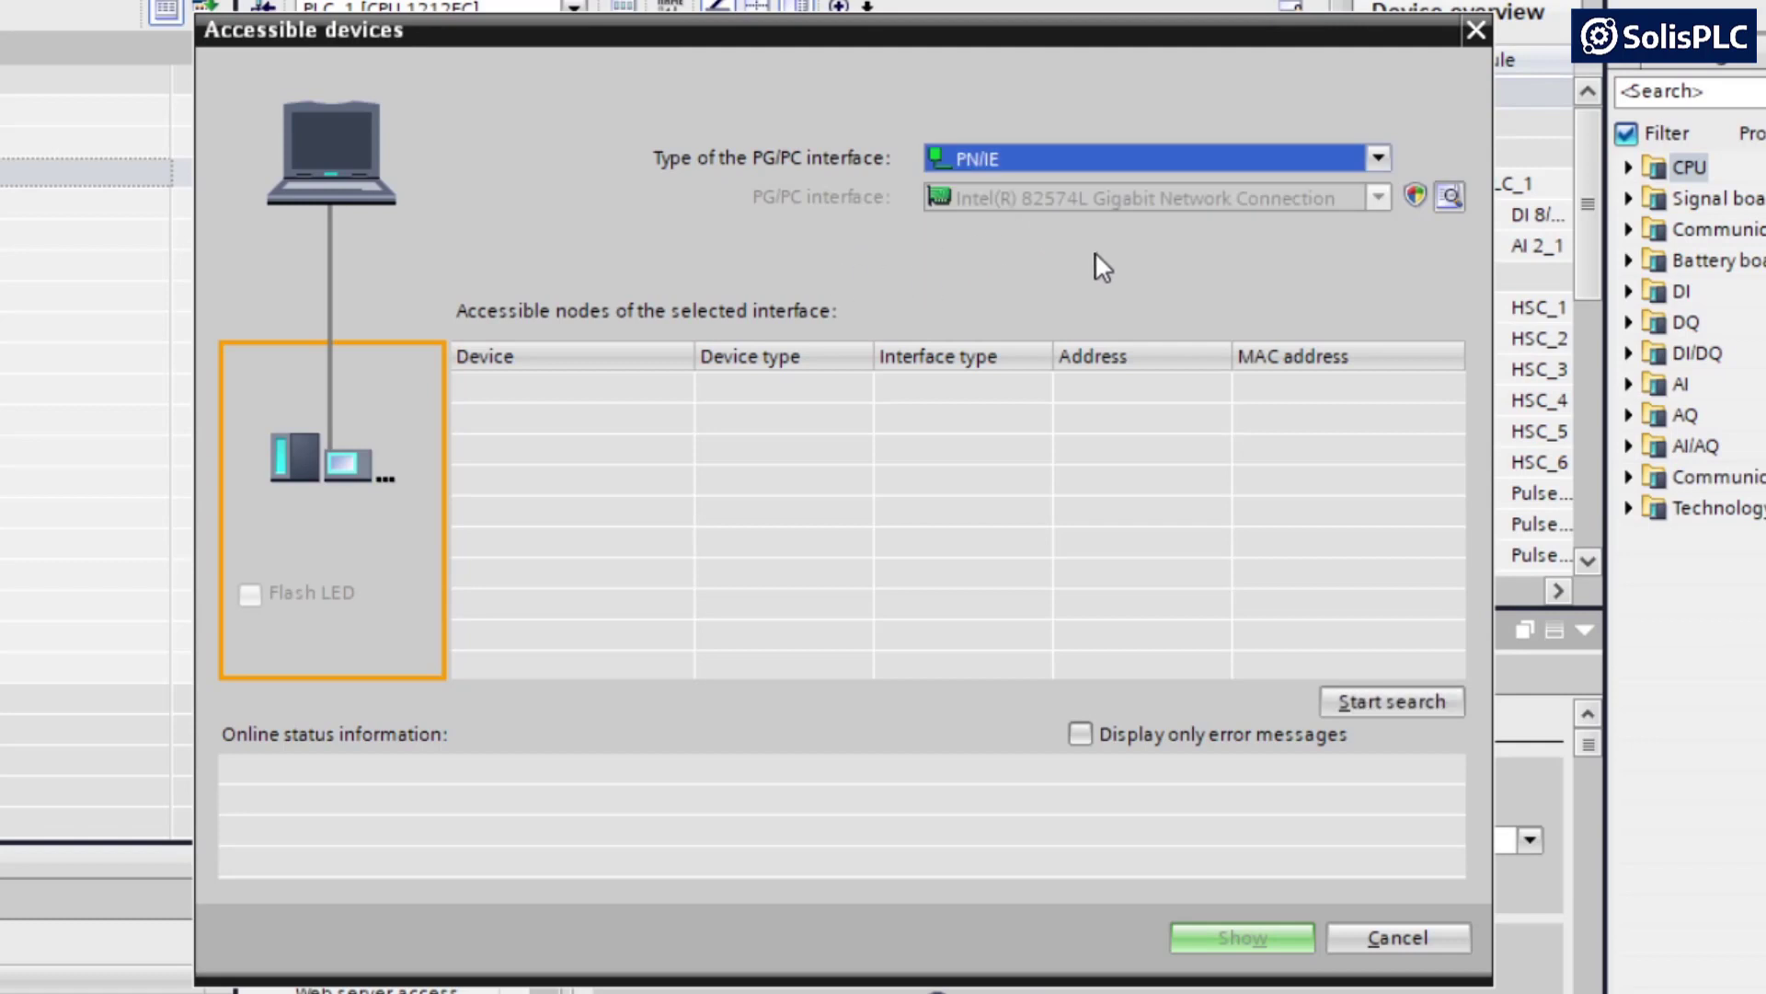
click(1384, 701)
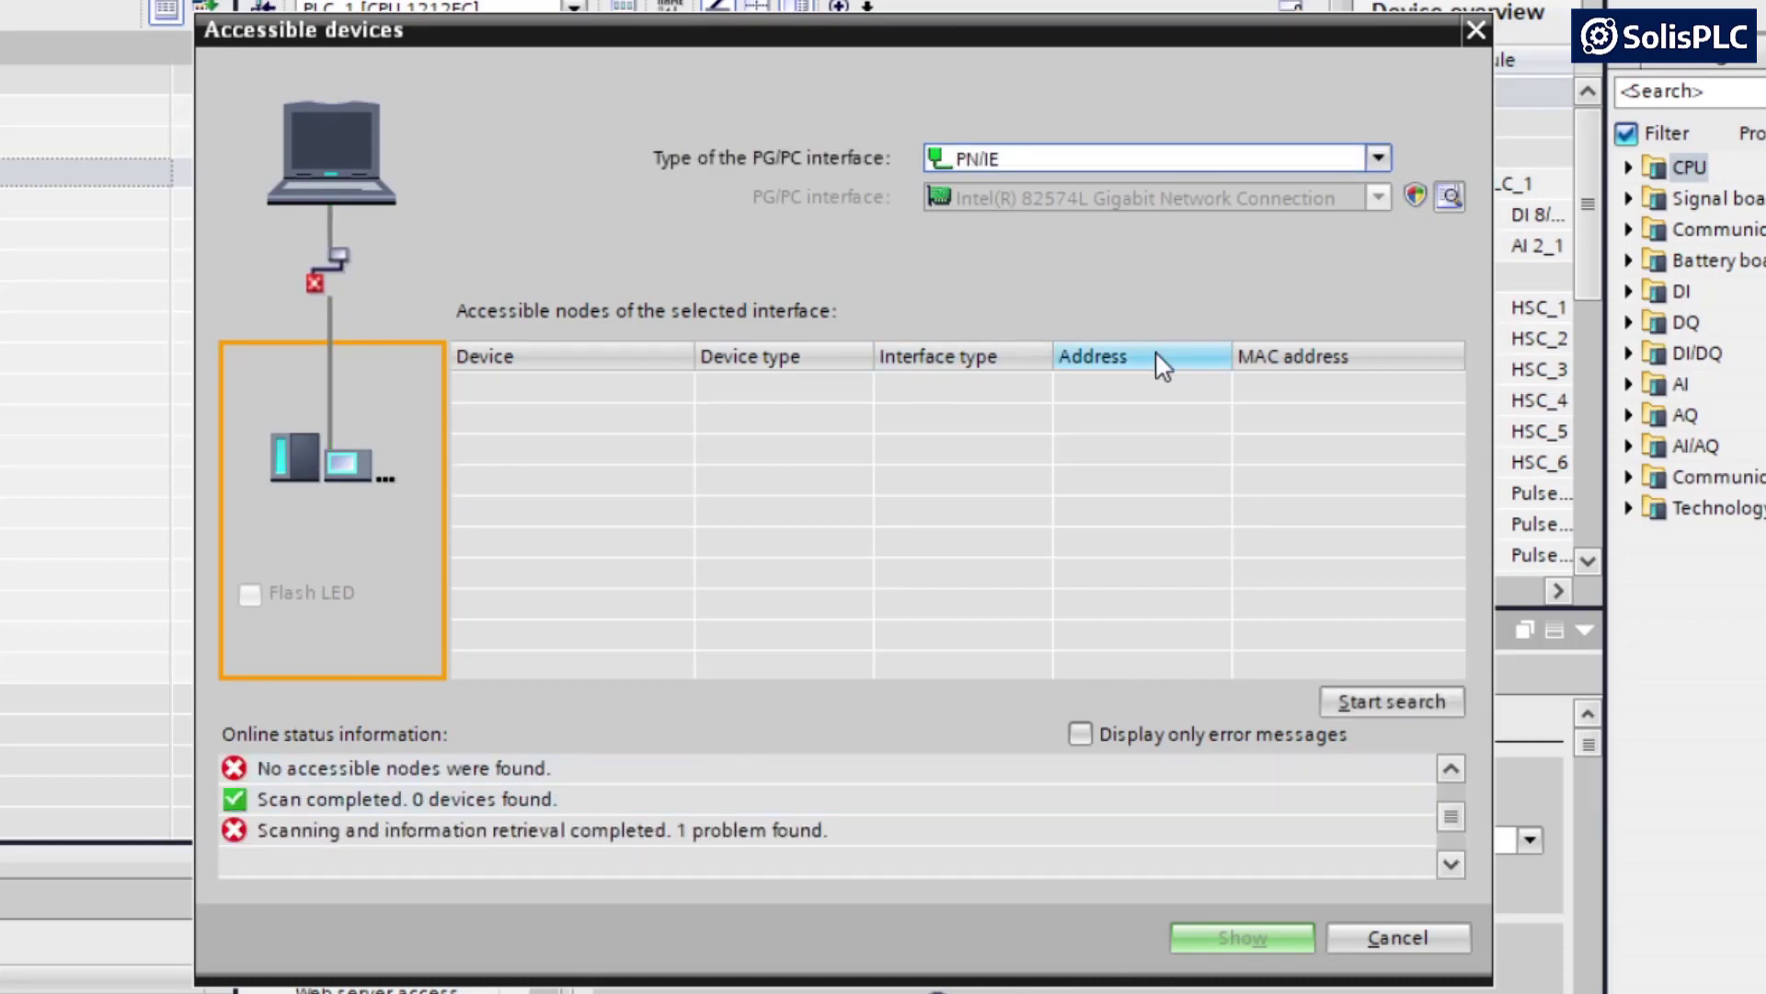
Step: Repeat the accessible devices search with the S7USB interface type, and close the search dialog
click(1377, 158)
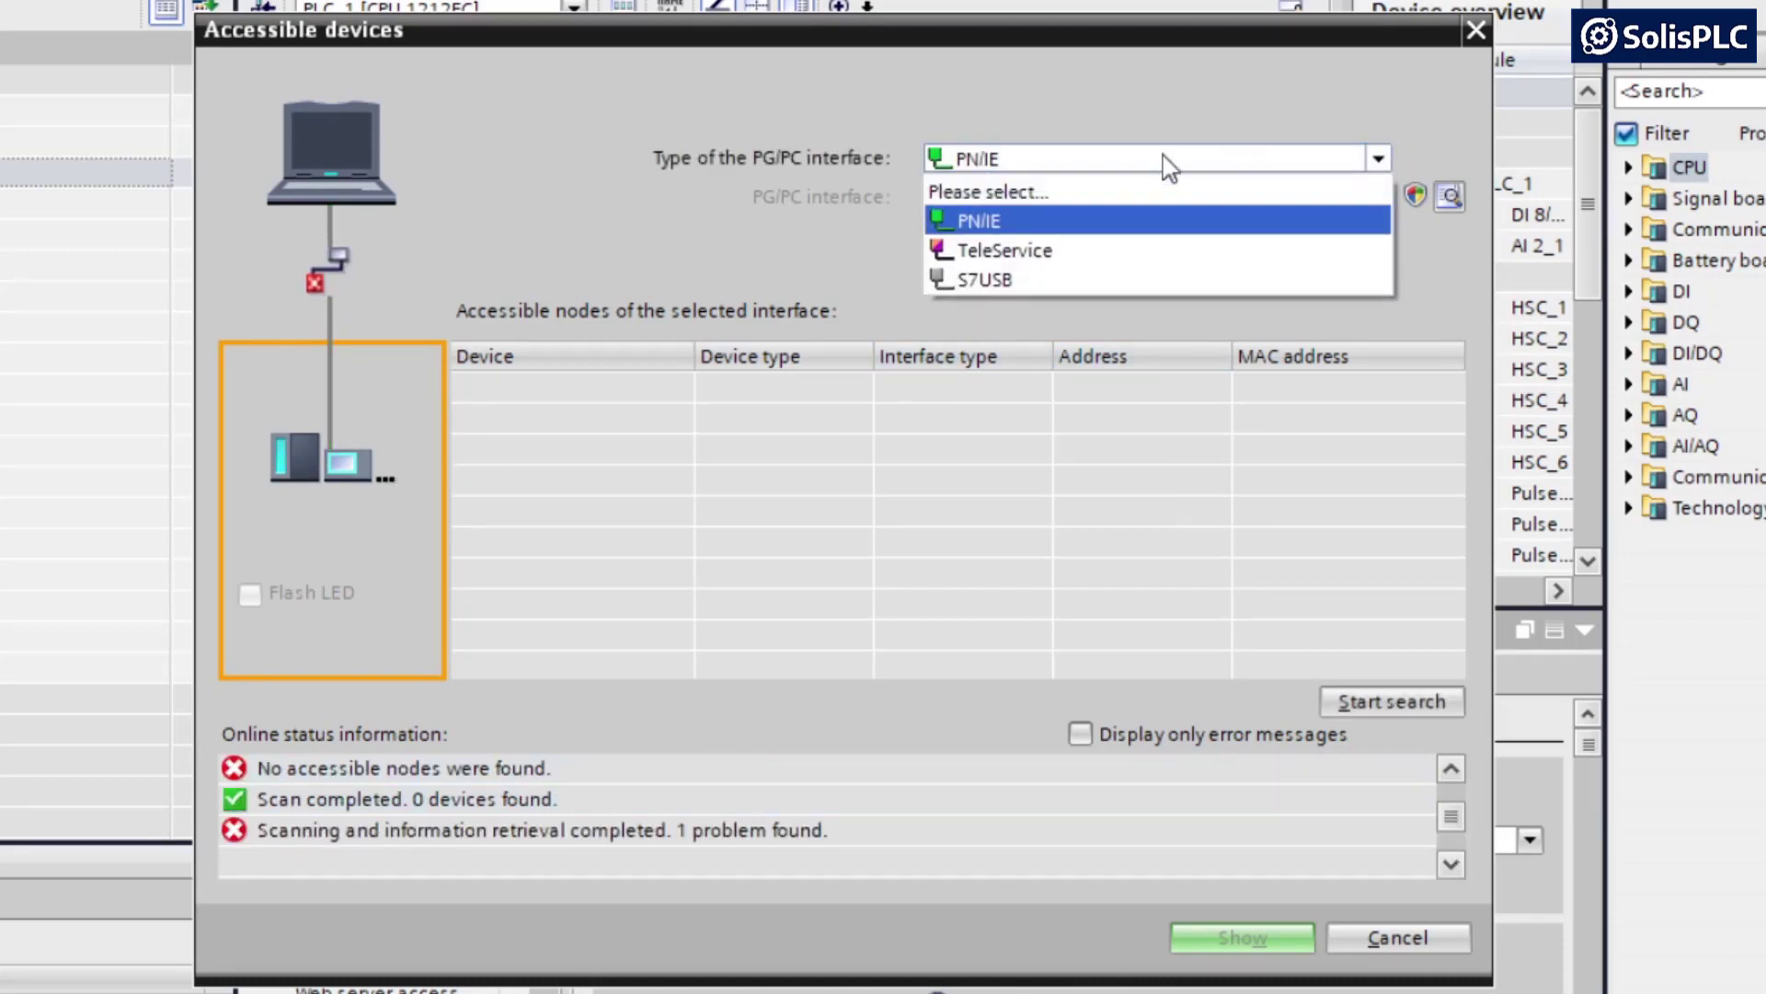
click(1075, 276)
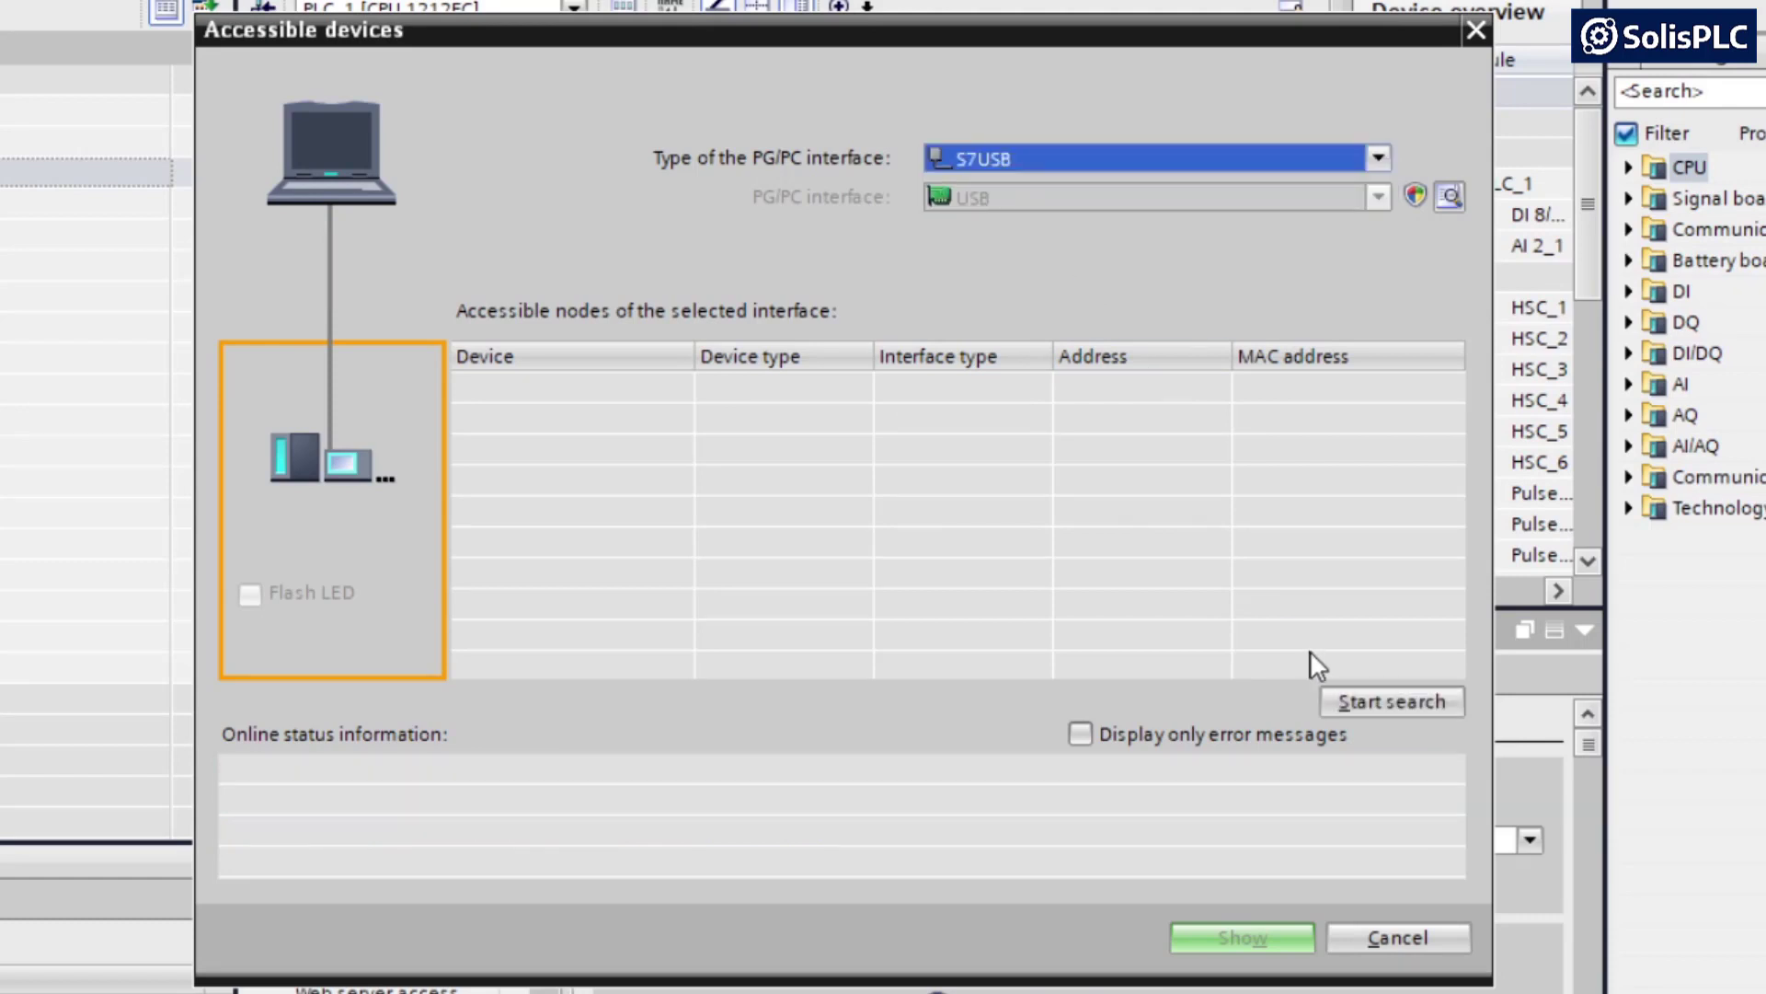
click(1345, 699)
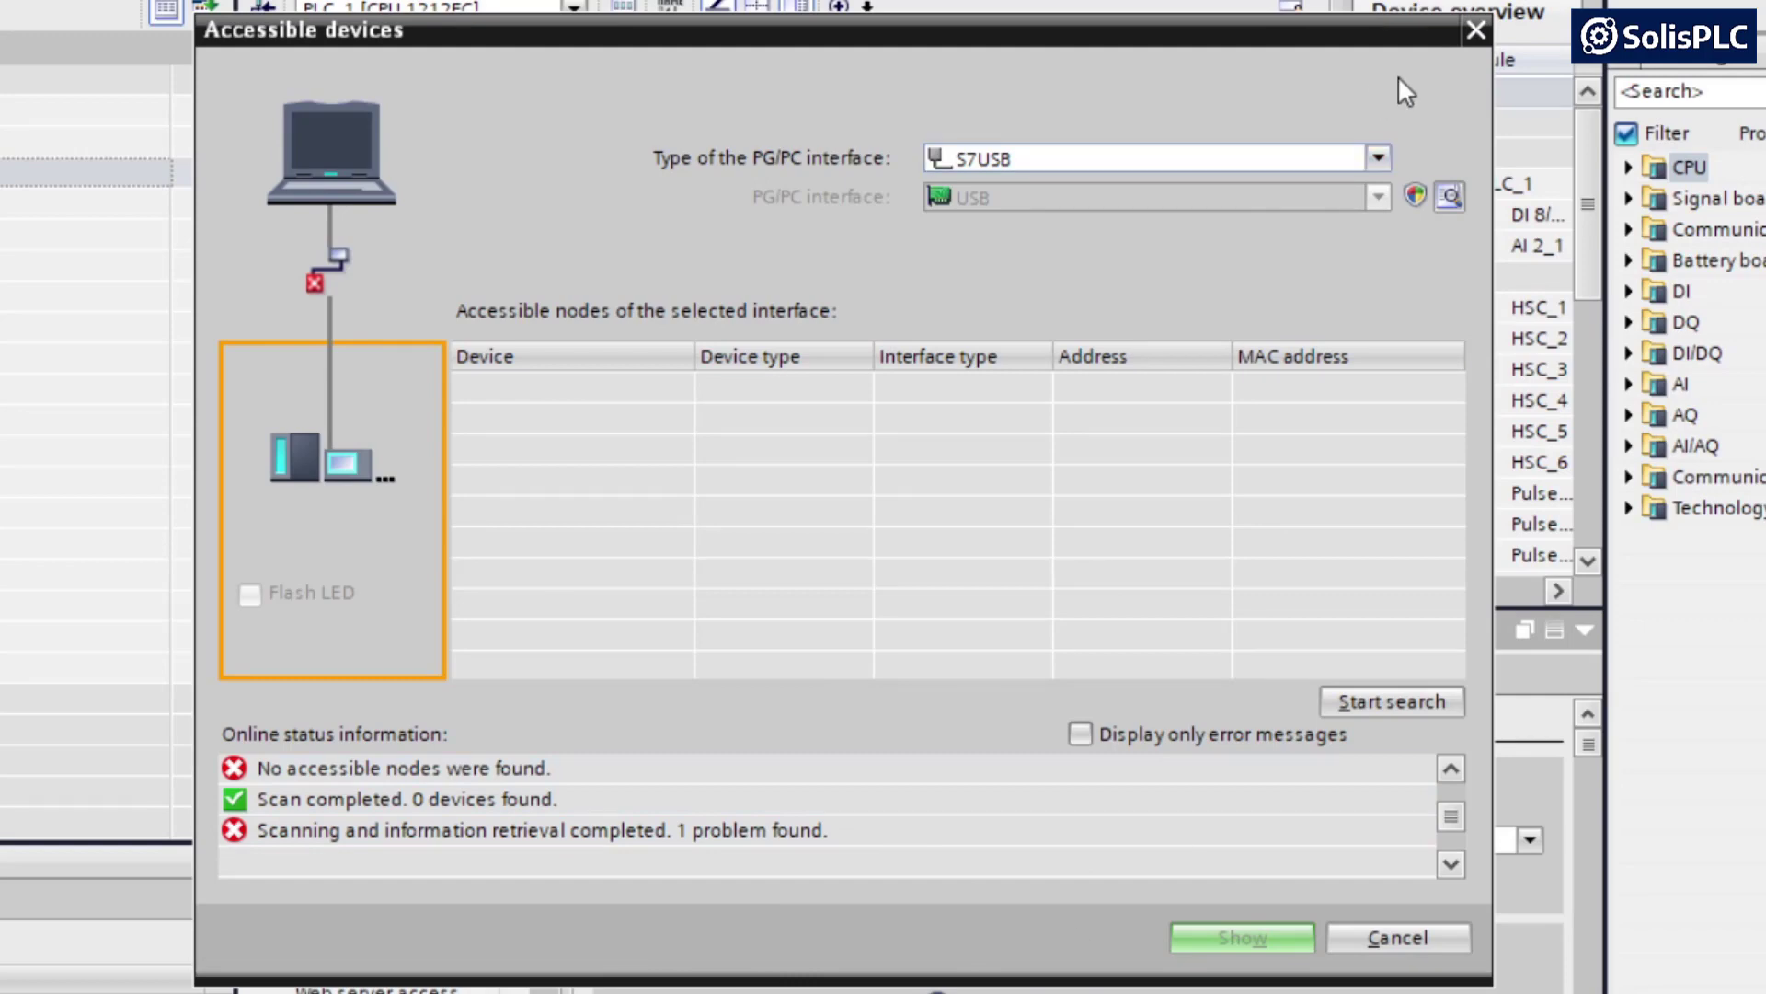
click(1474, 31)
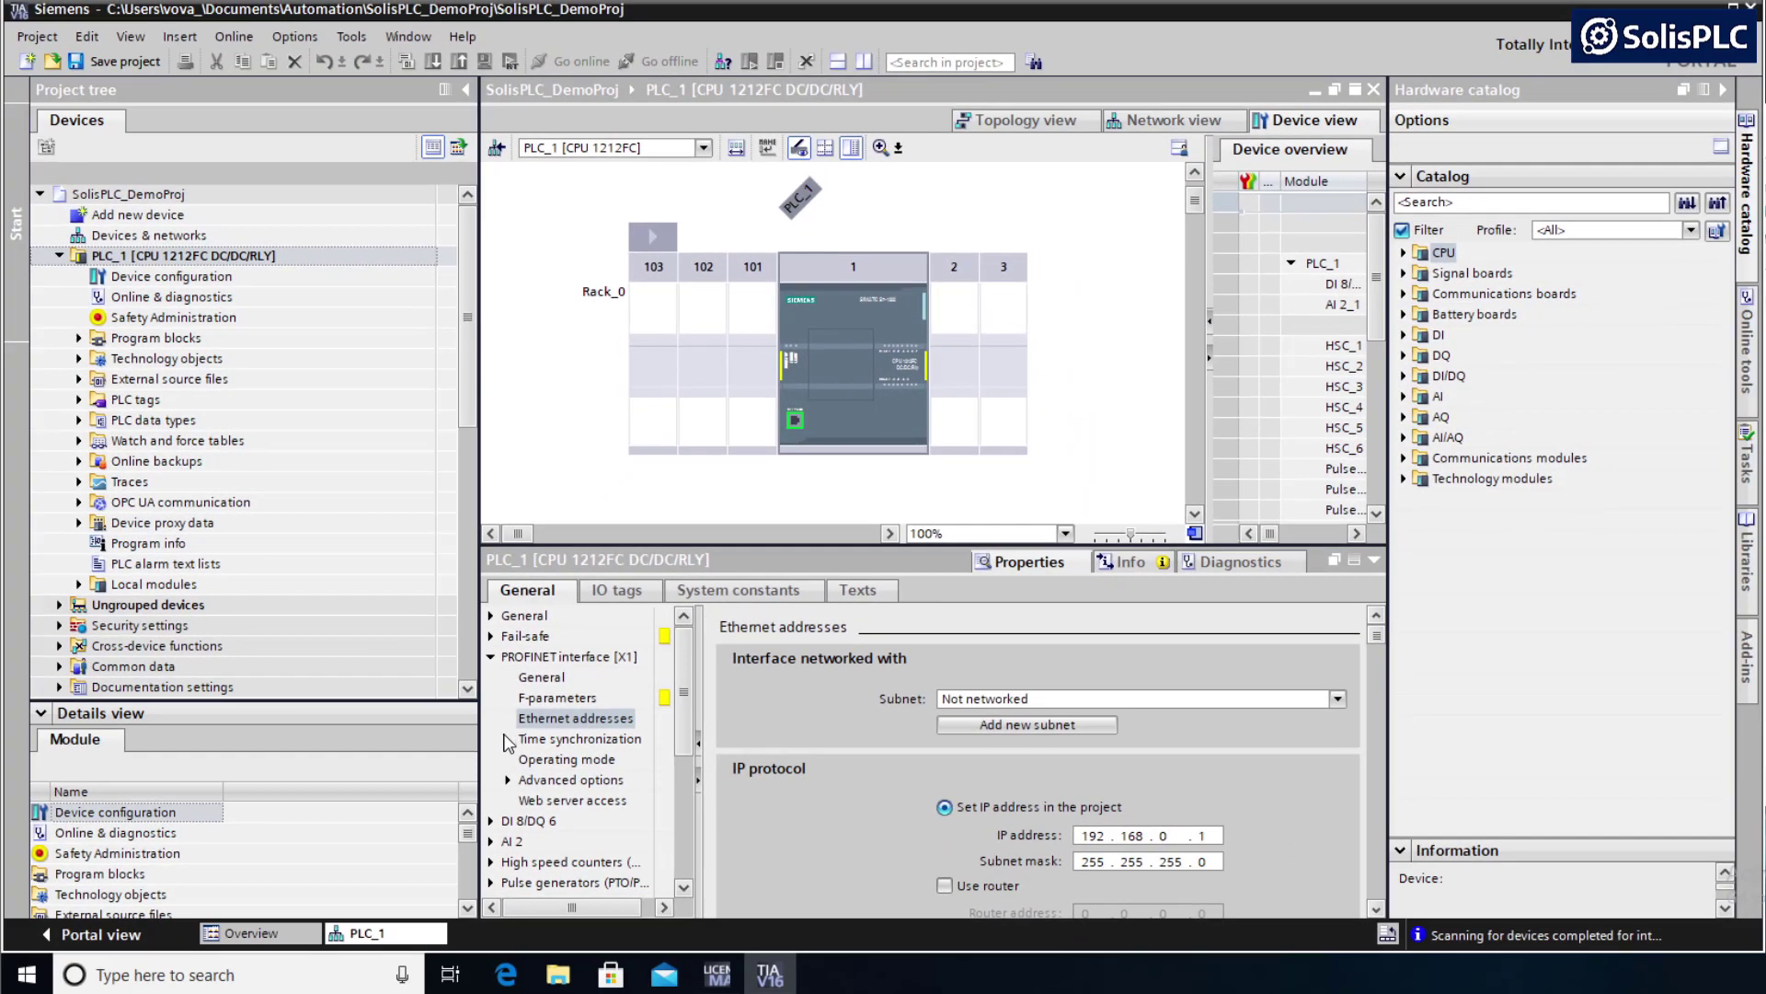
Step: Set the IP address of PLC_1's PROFINET interface [X1] to 192.168.1.90 in its Ethernet address properties
click(845, 368)
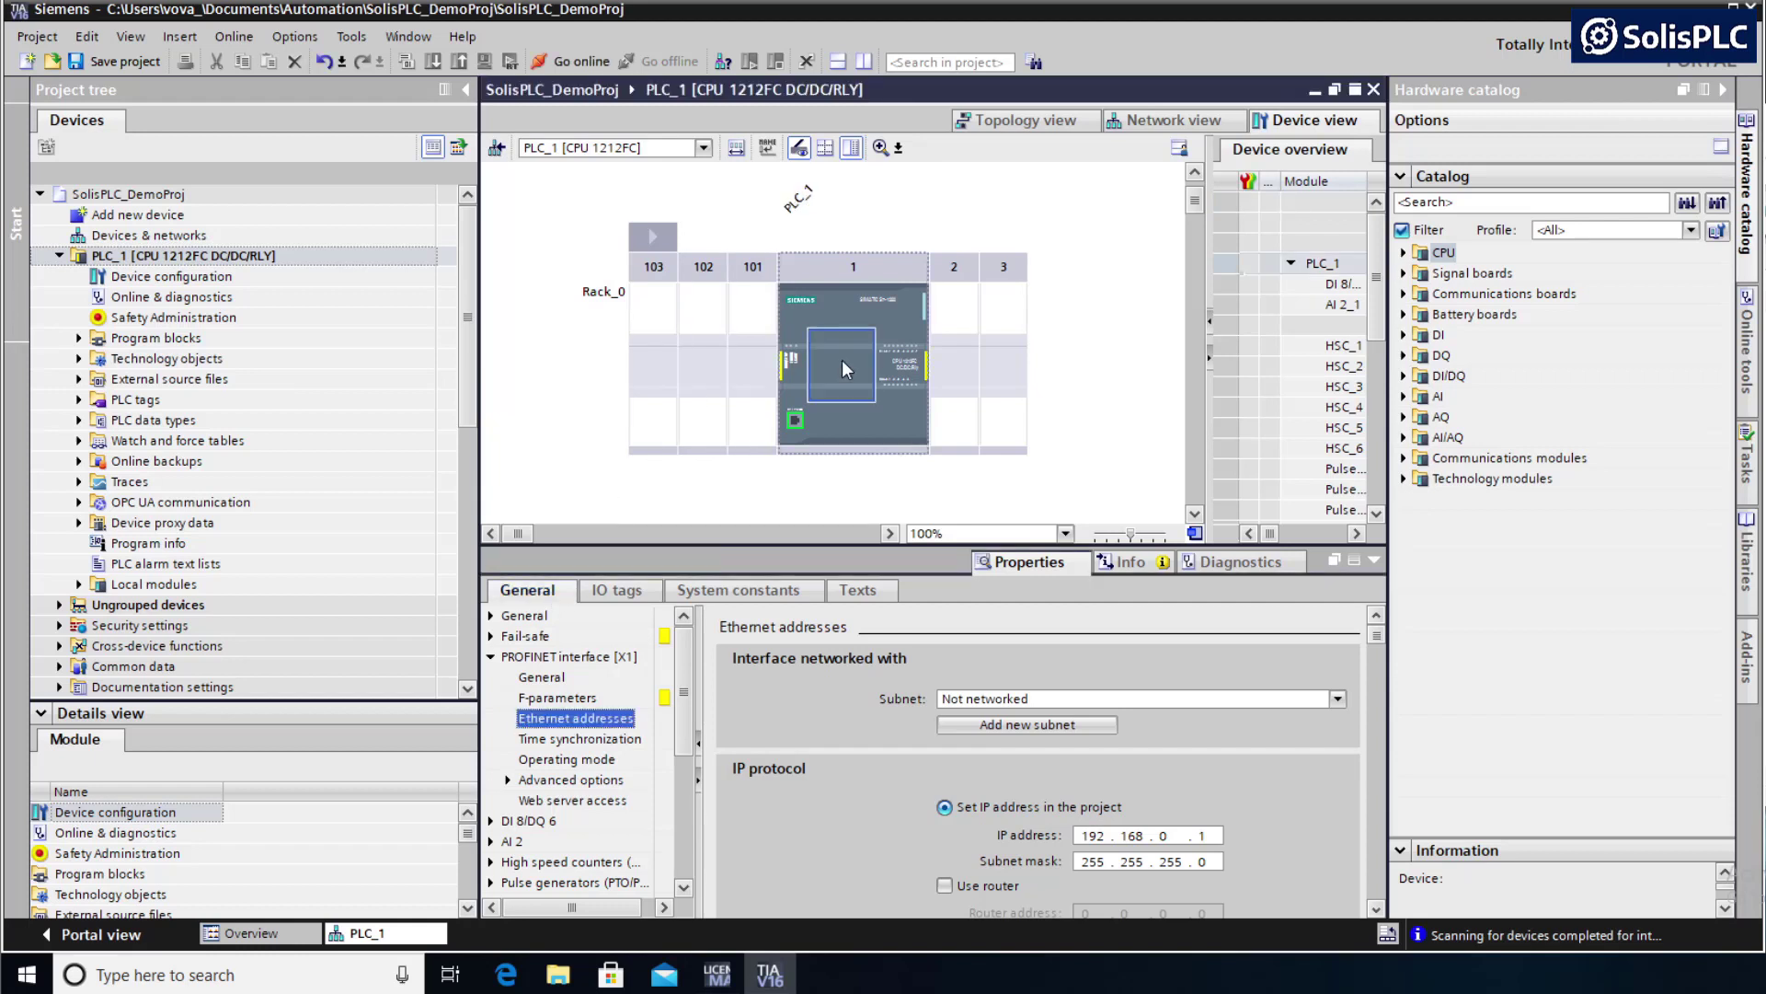
click(786, 368)
click(815, 313)
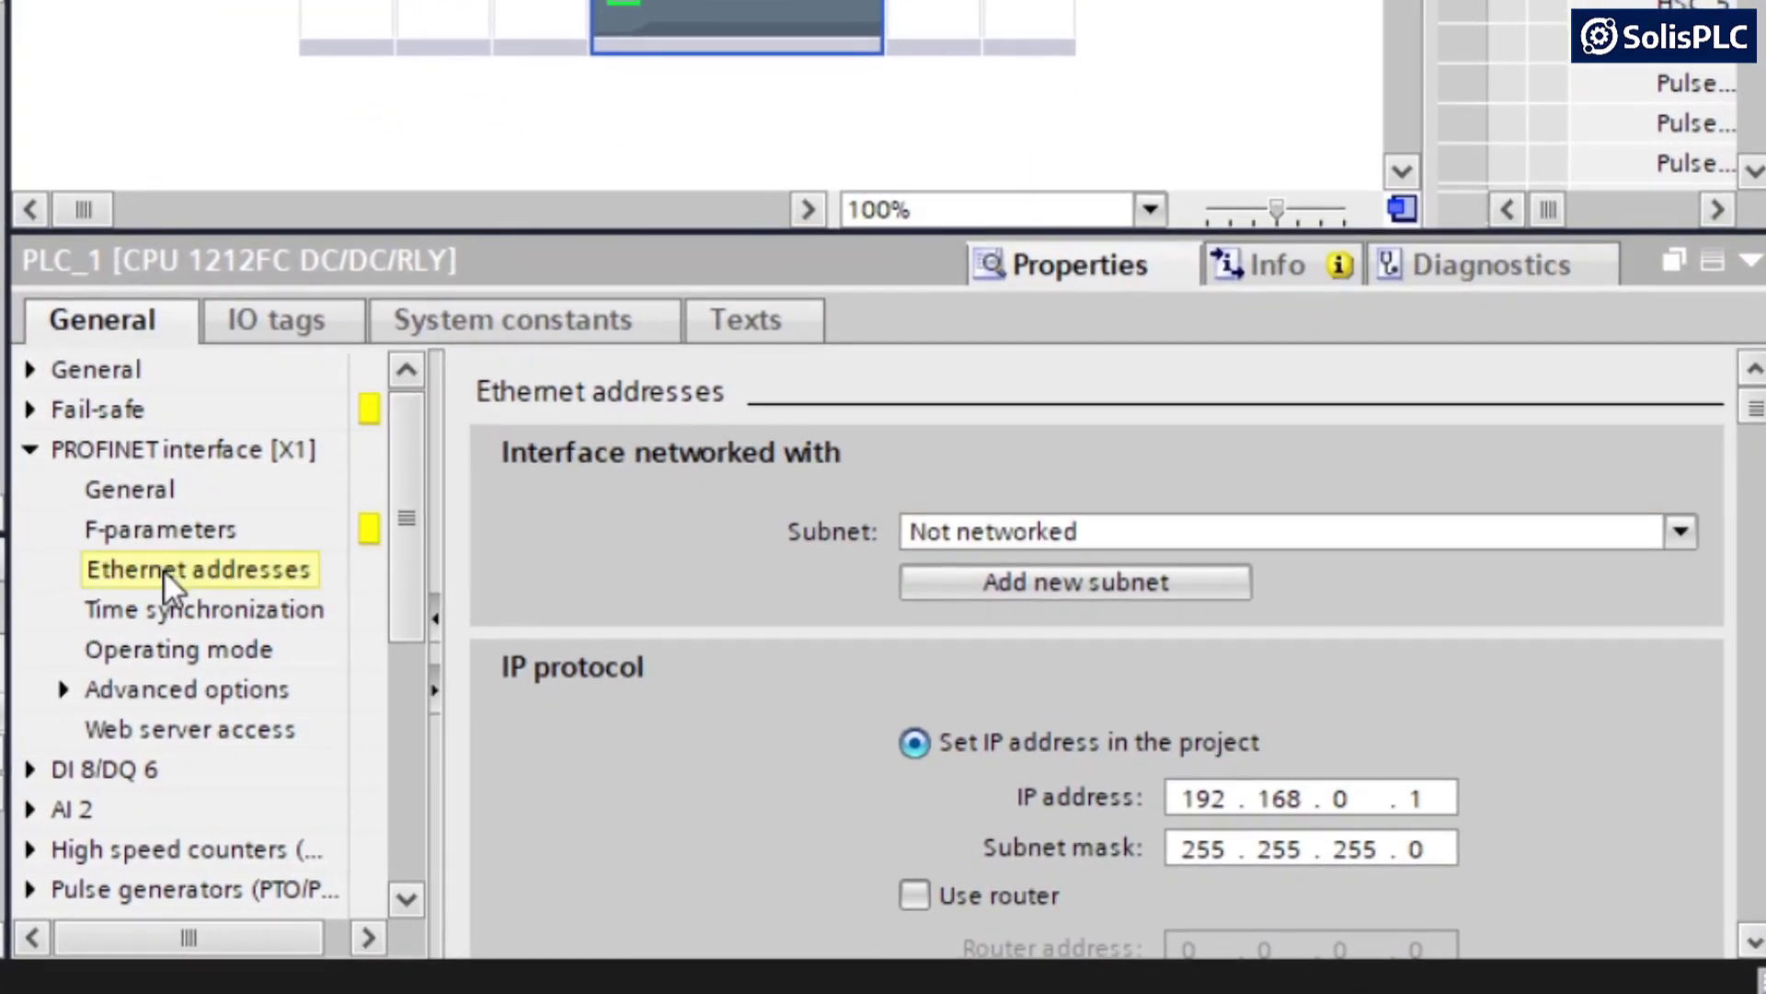
scroll(831, 561, down, 4)
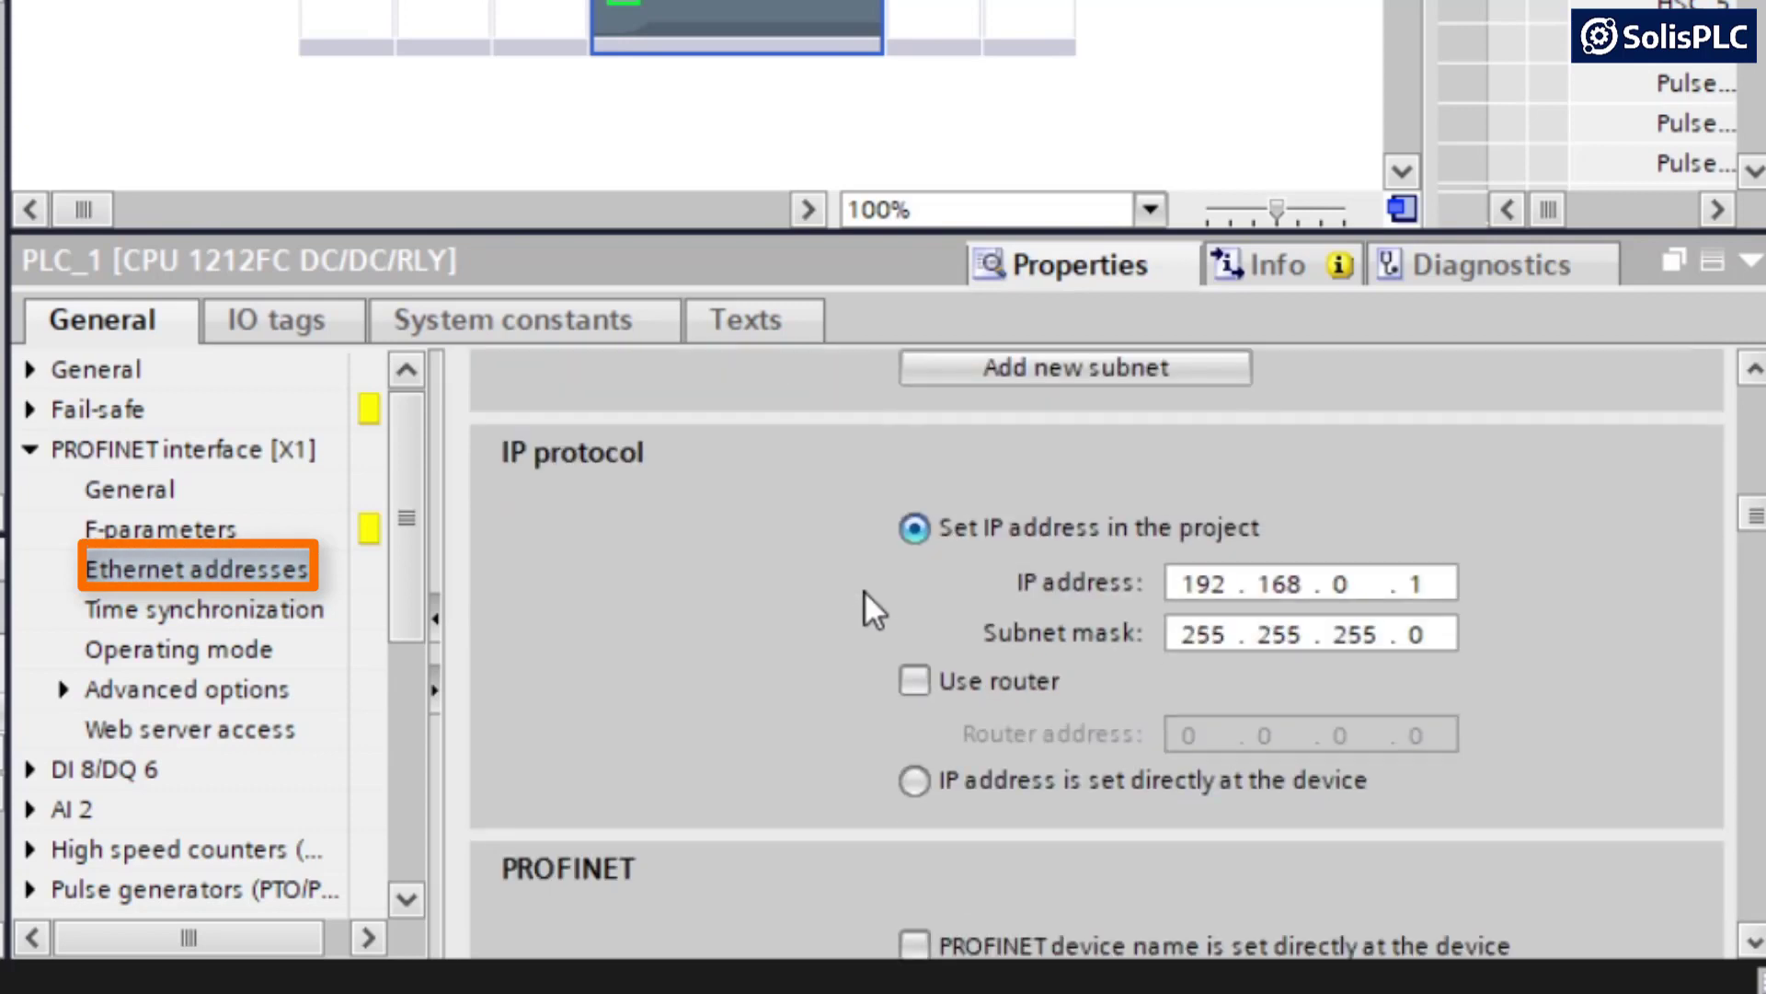
scroll(1199, 502, up, 2)
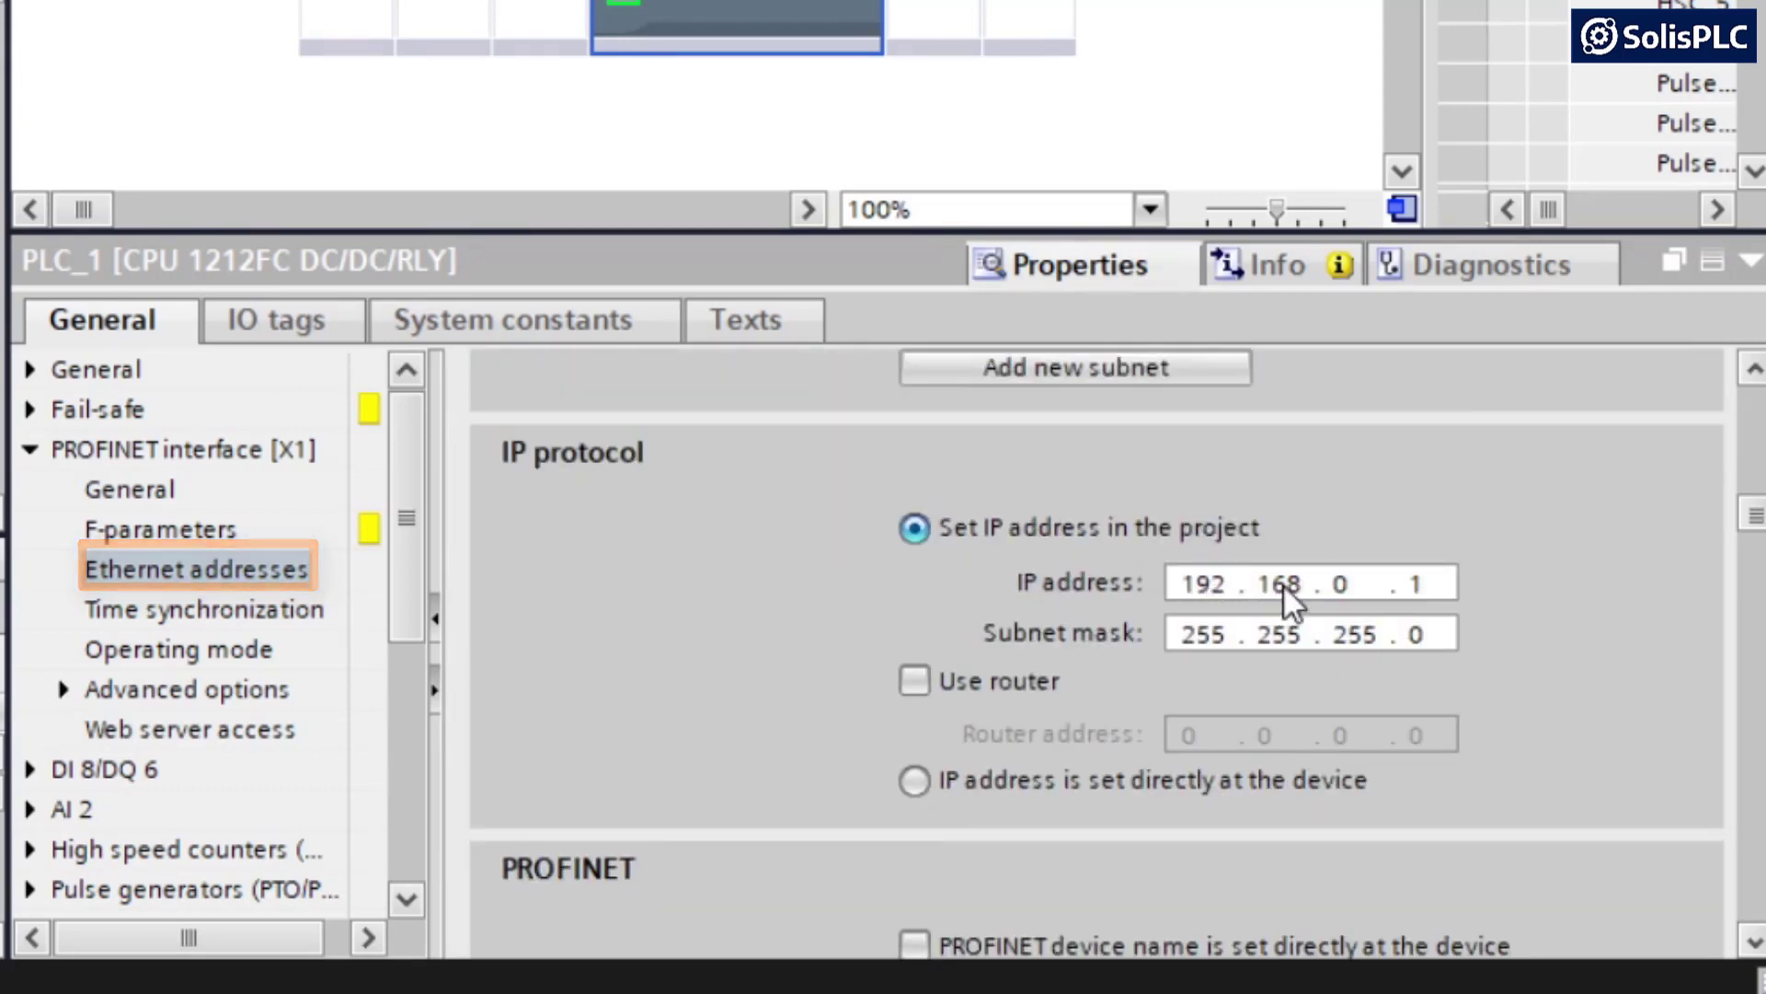
click(1193, 593)
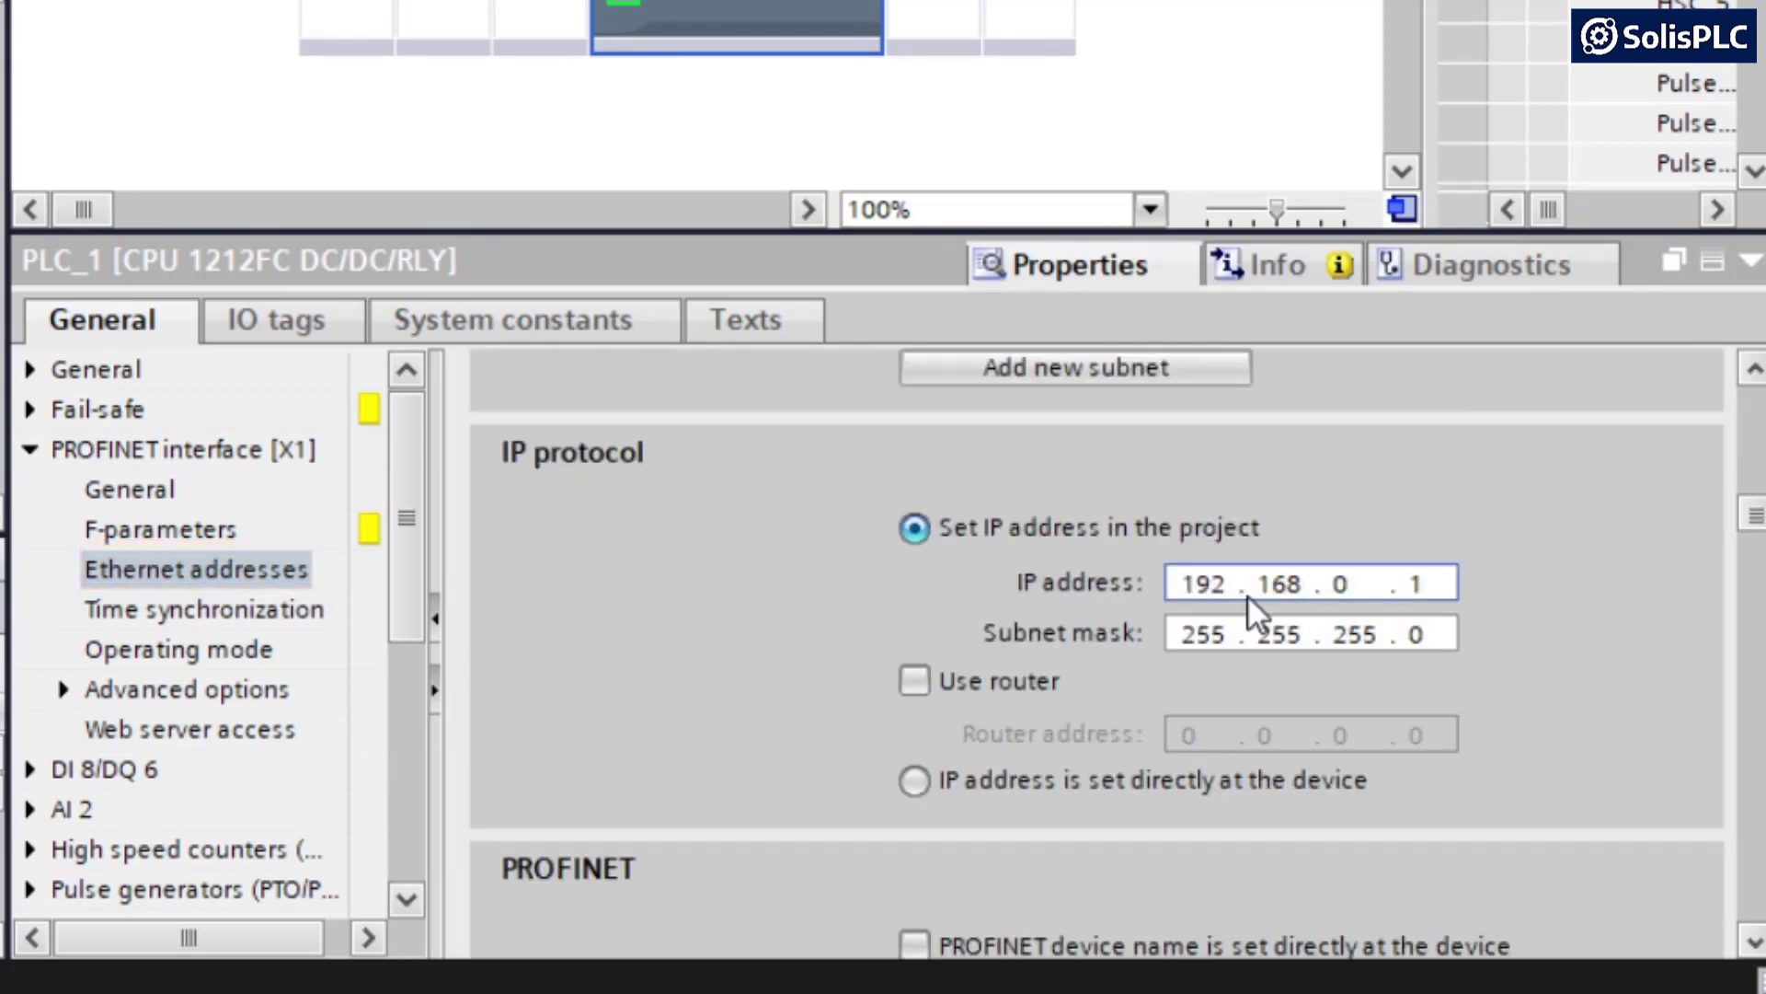
double_click(1361, 584)
text(1)
key(period)
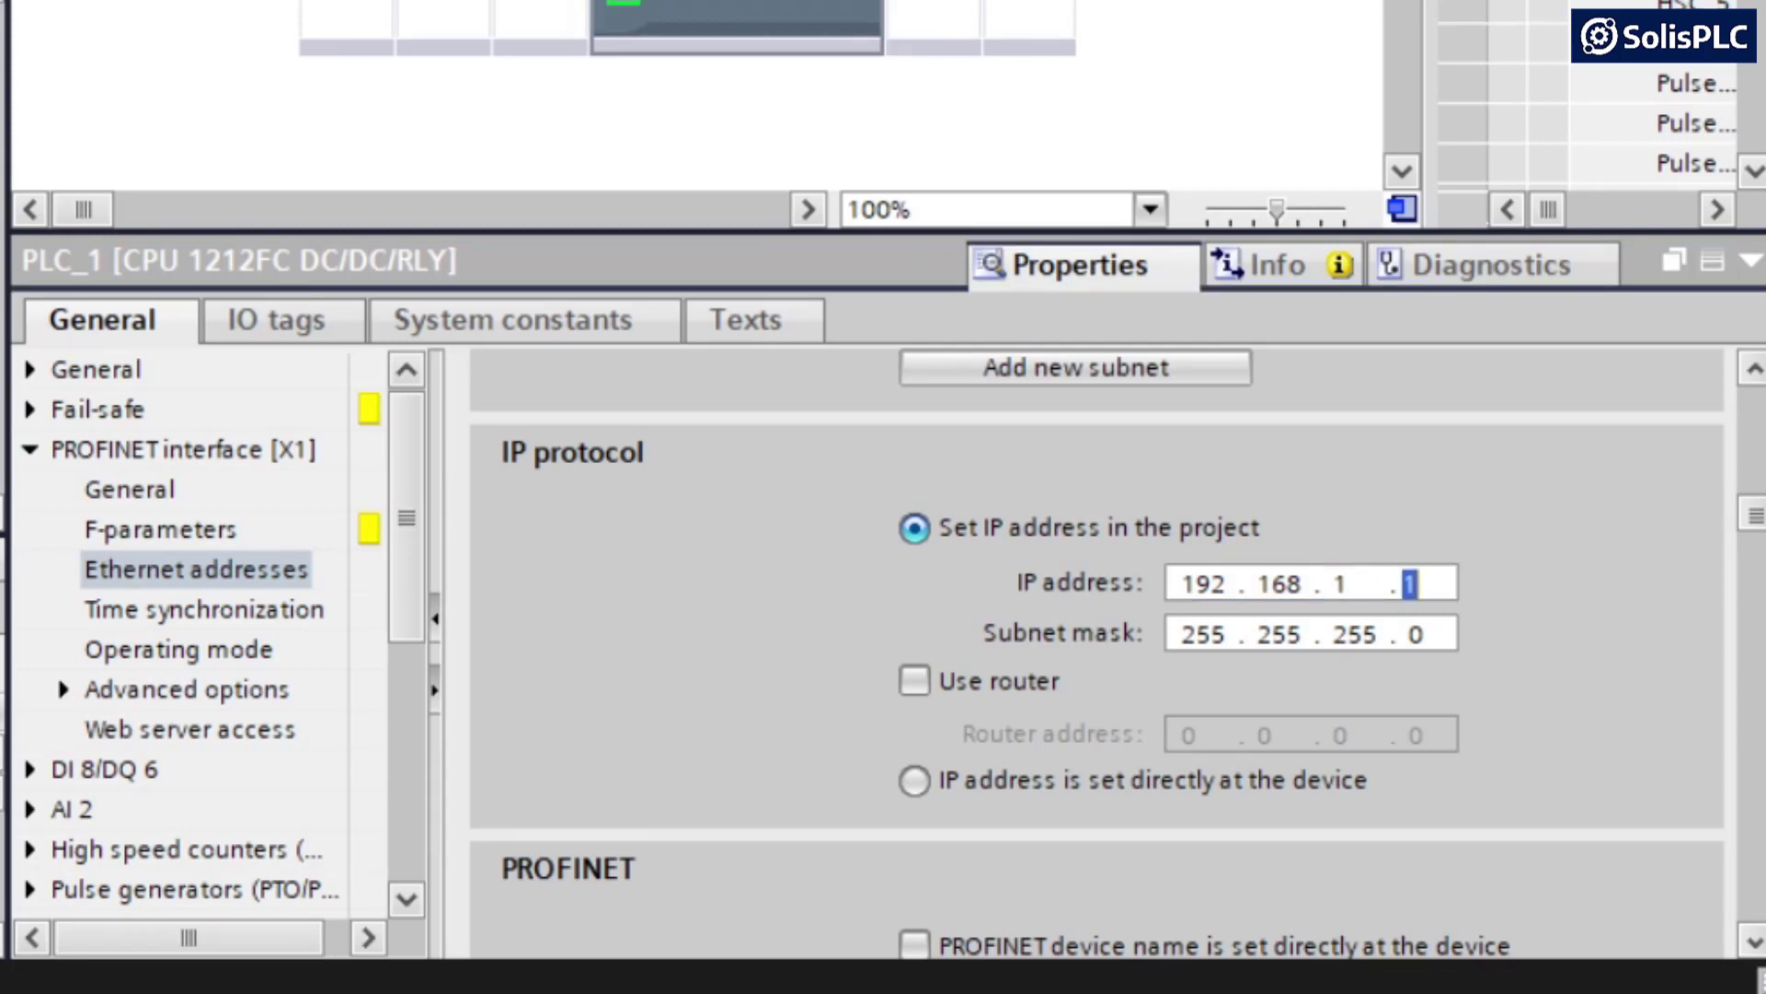
text(90)
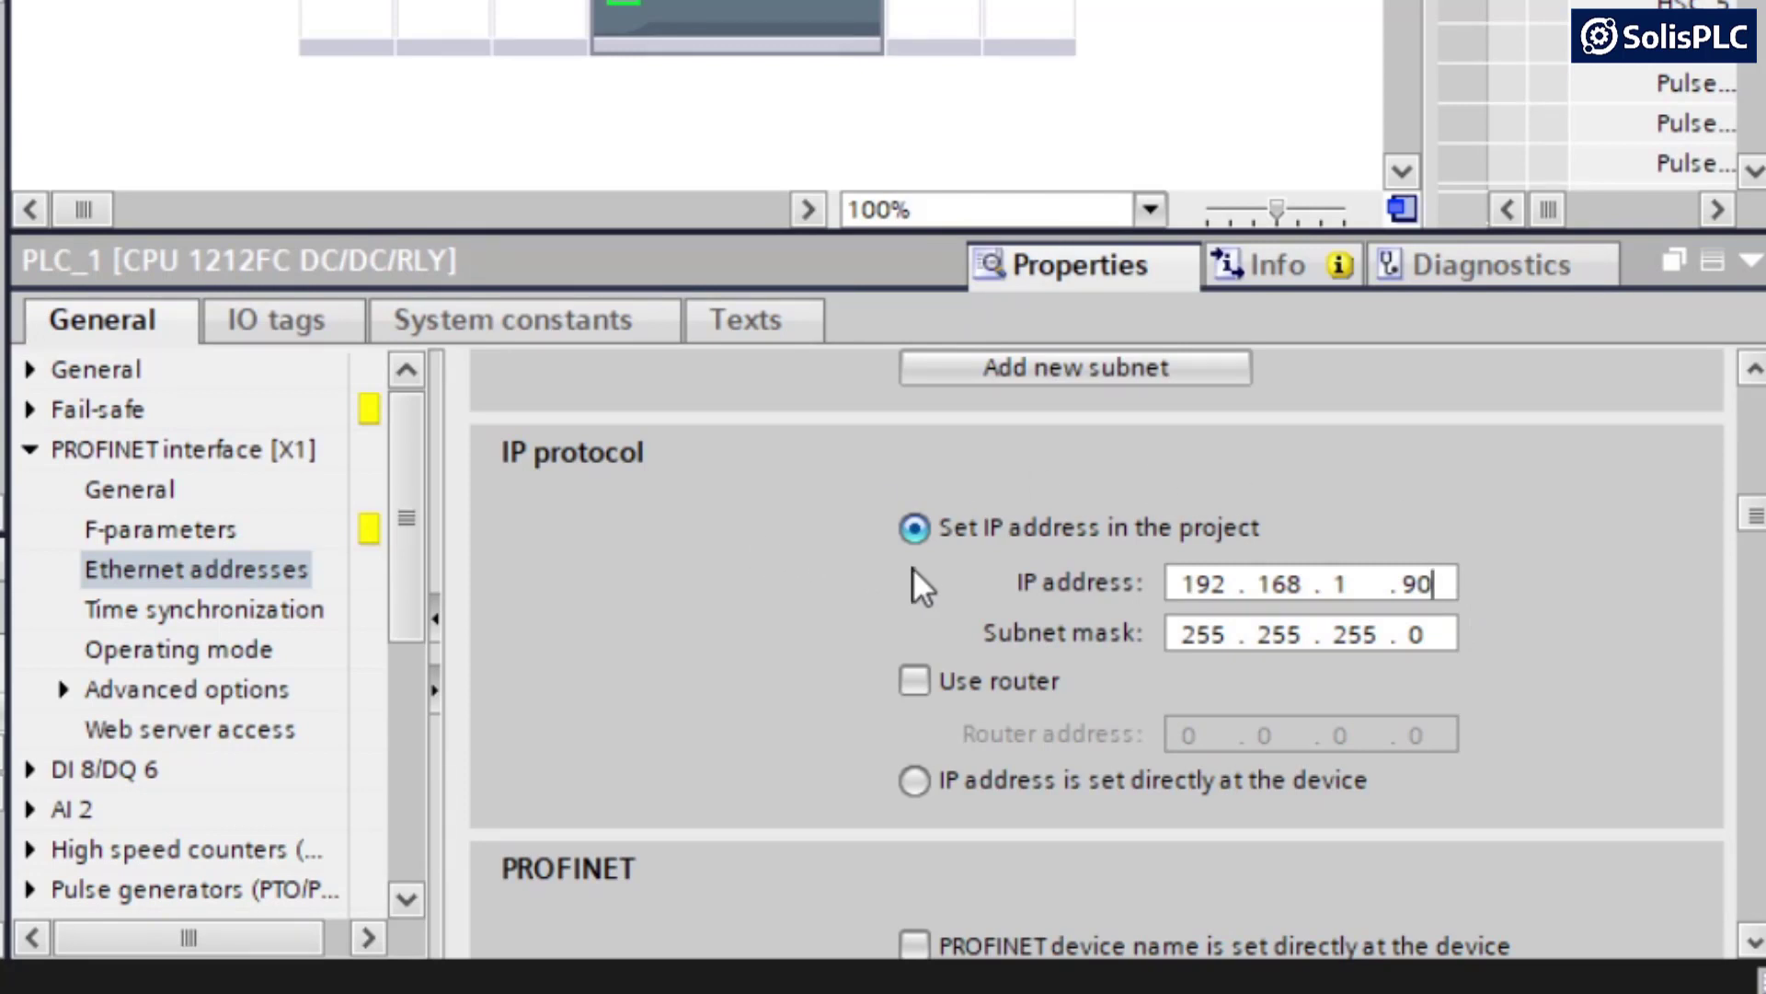
click(1272, 644)
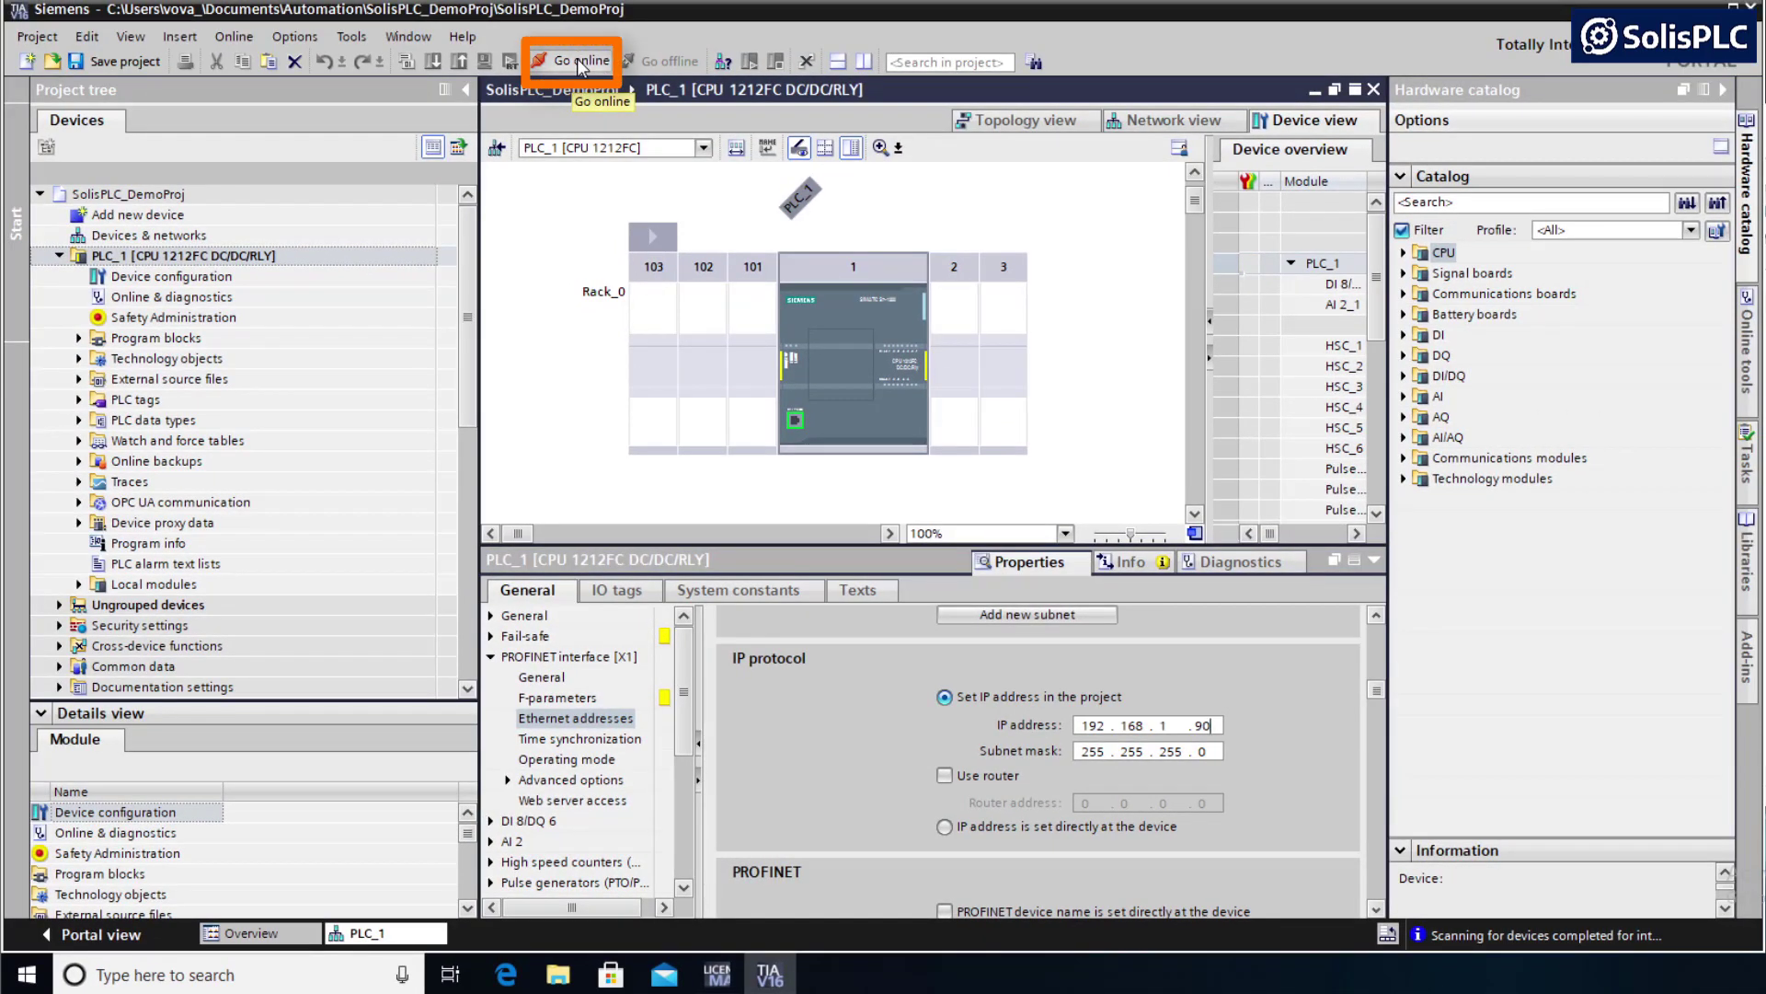
Step: Go online with PLC_1 over a PN/IE interface, searching for the target device and connecting to the one at 192.168.1.90
click(580, 64)
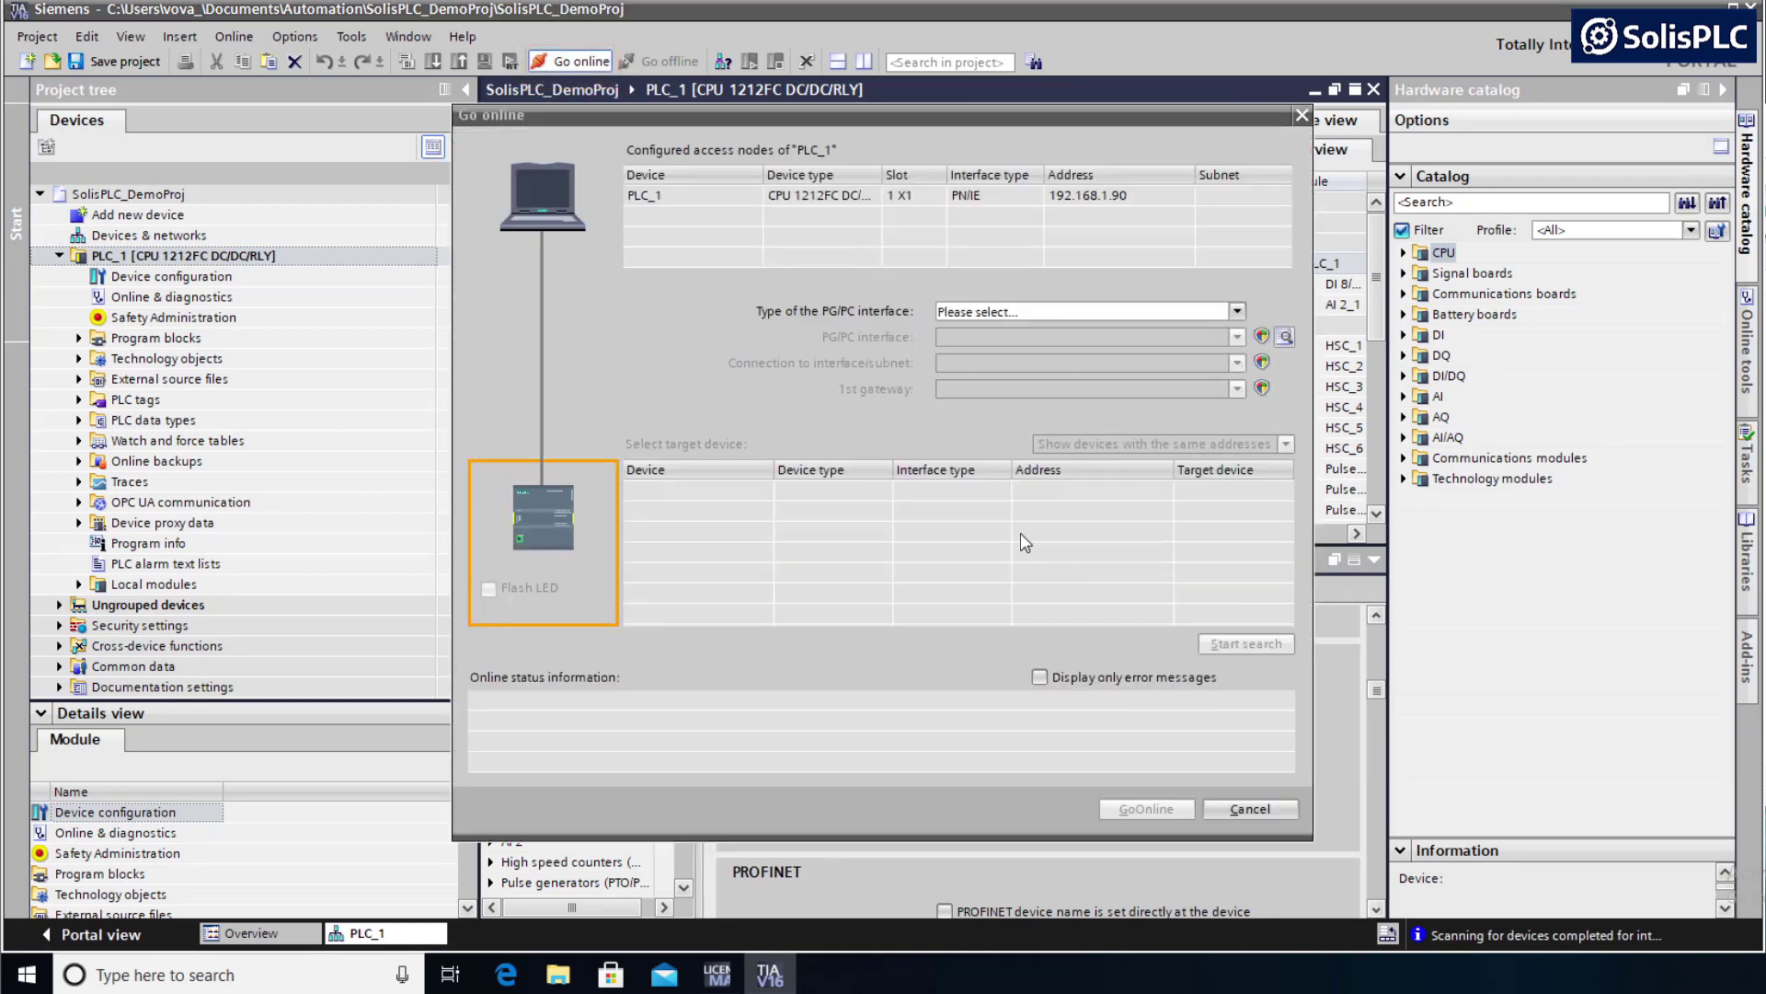
click(1044, 311)
click(989, 355)
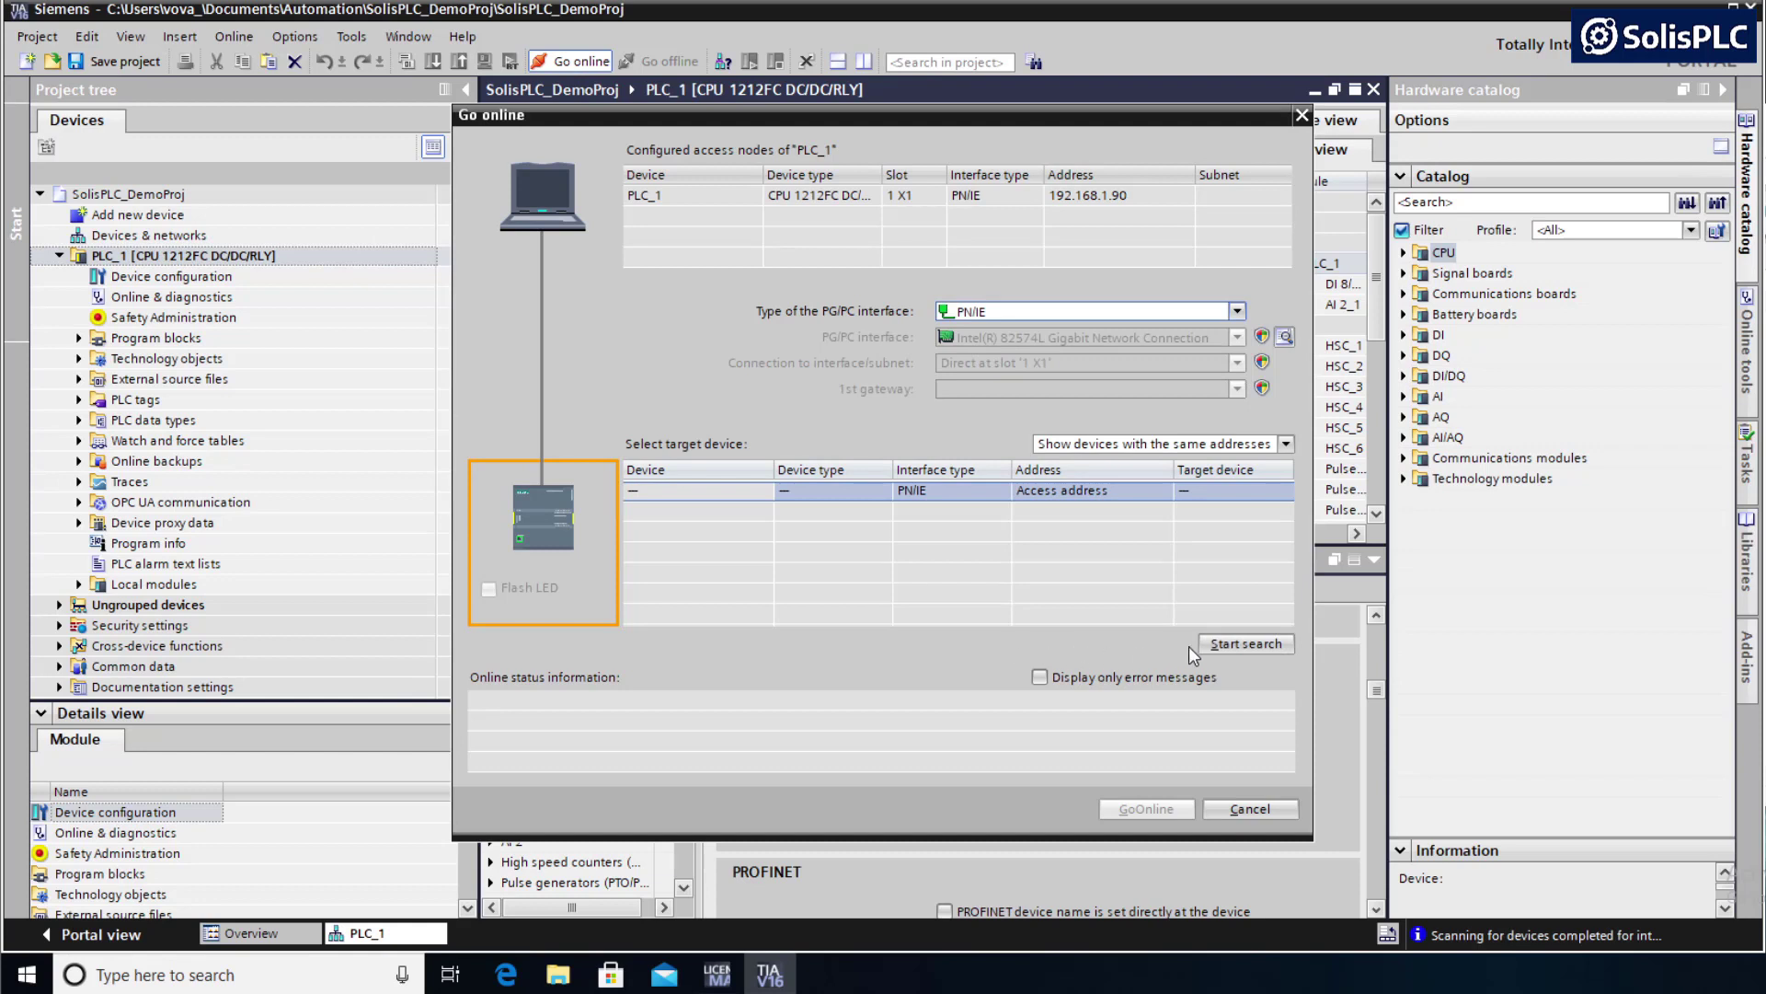
click(1212, 645)
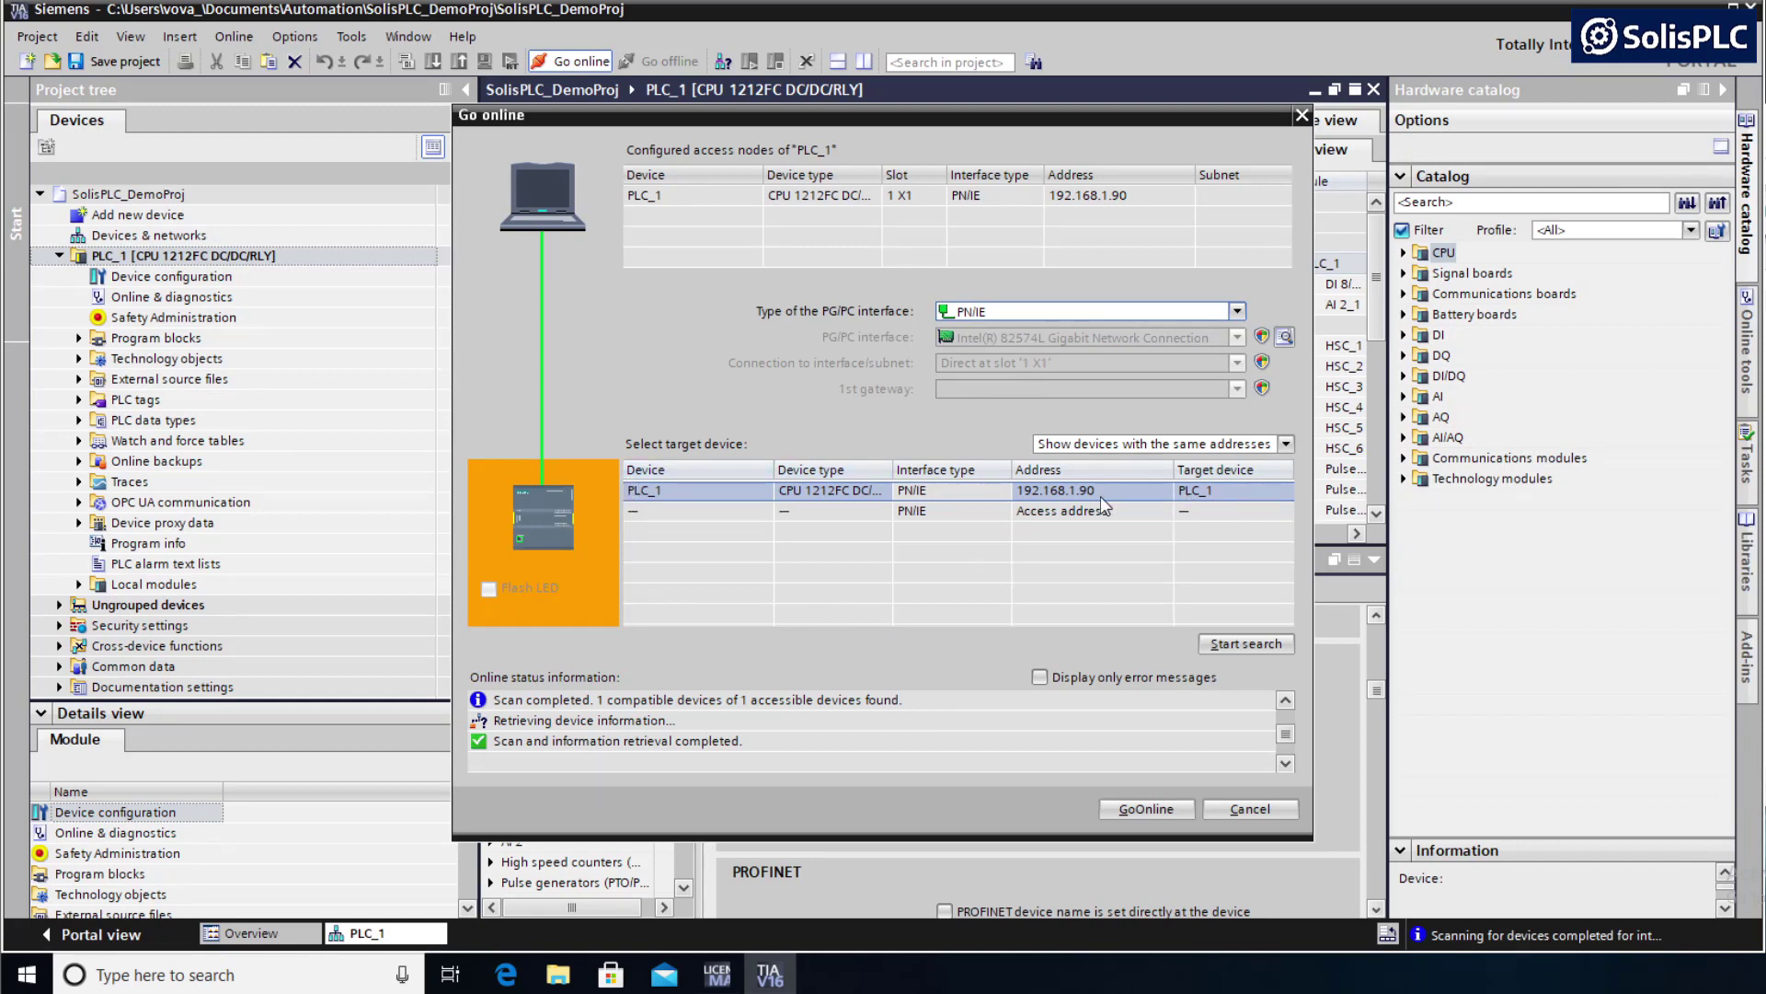
click(1134, 814)
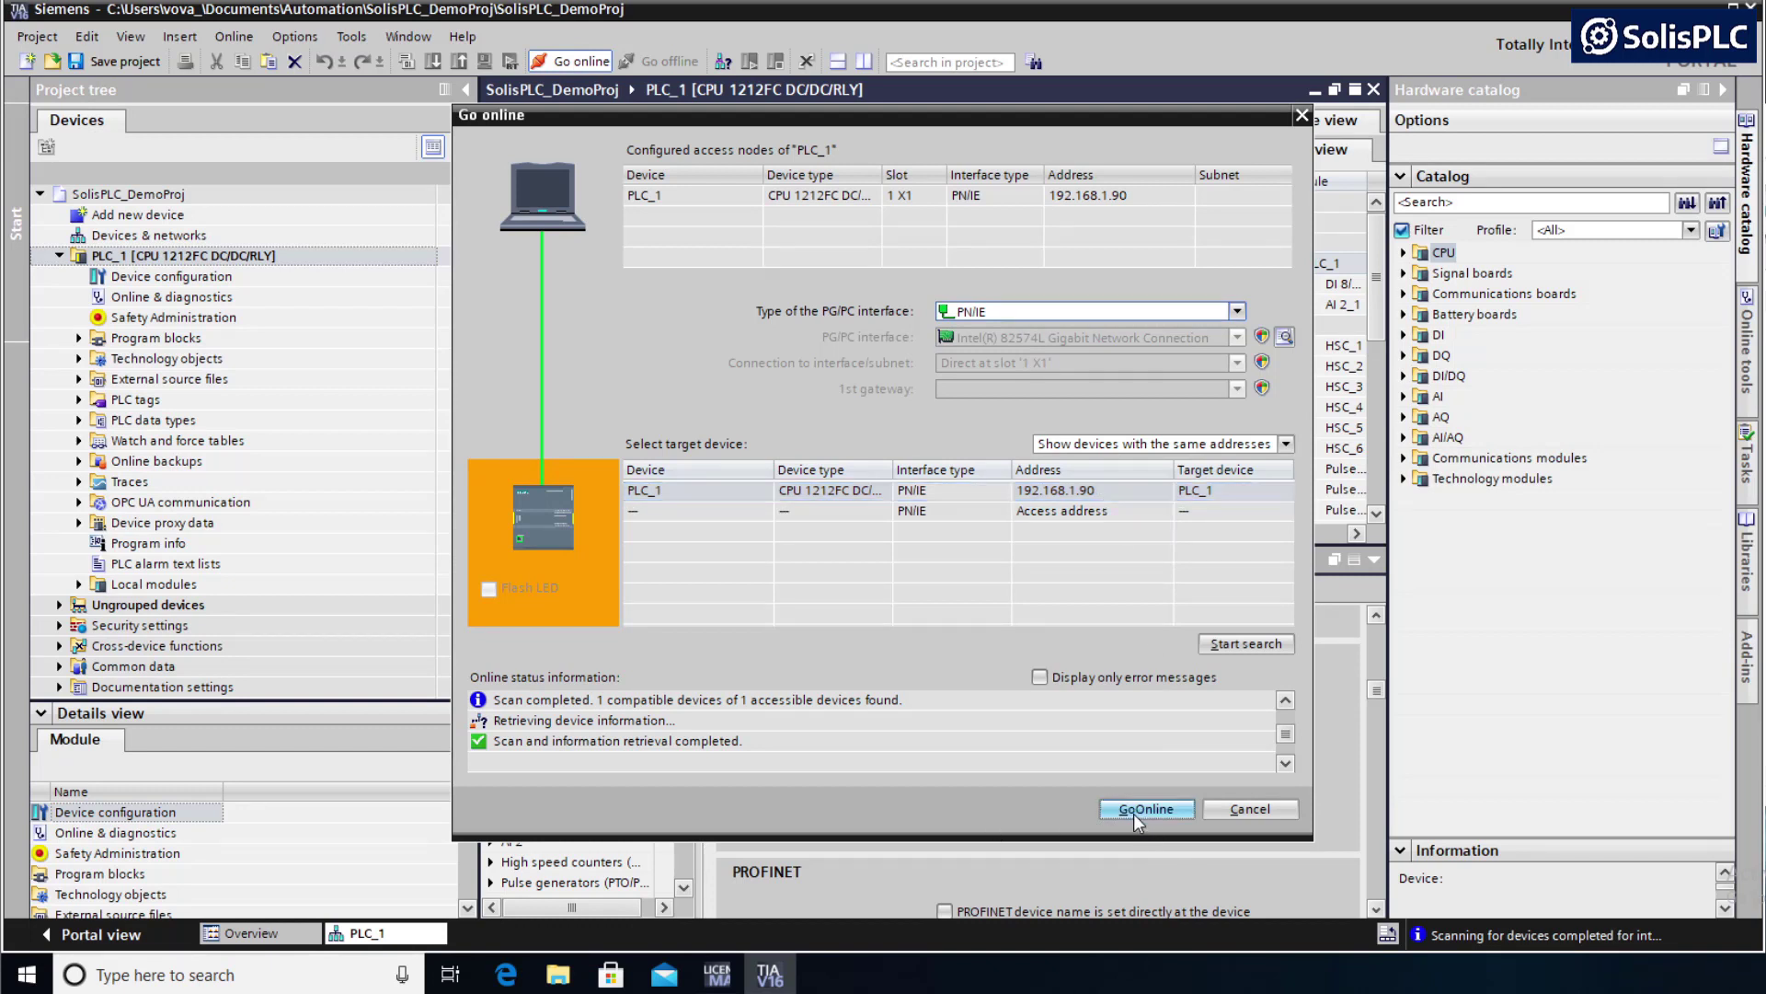